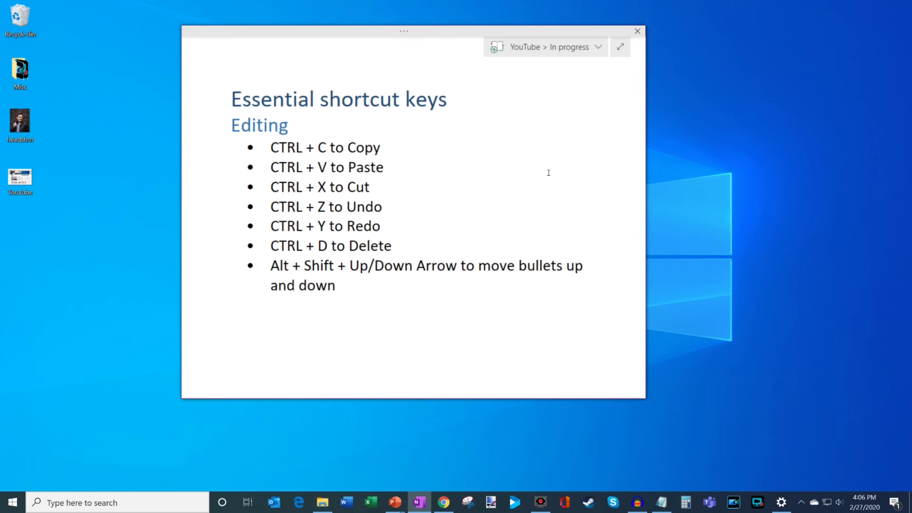
Step: Copy the "CTRL + C to Copy" text, paste it at the end of the "CTRL + V to Paste" bullet, and undo the paste
{"action": "scroll", "coordinate": [438, 328], "scroll_direction": "down", "scroll_amount": 5}
{"action": "scroll", "coordinate": [438, 329], "scroll_direction": "down", "scroll_amount": 5}
{"action": "scroll", "coordinate": [437, 329], "scroll_direction": "up", "scroll_amount": 15}
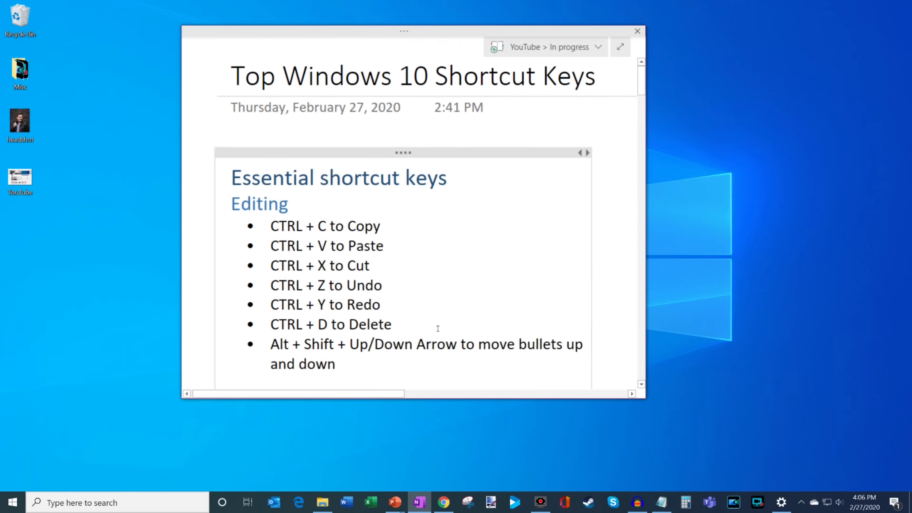
{"action": "scroll", "coordinate": [438, 328], "scroll_direction": "down", "scroll_amount": 2}
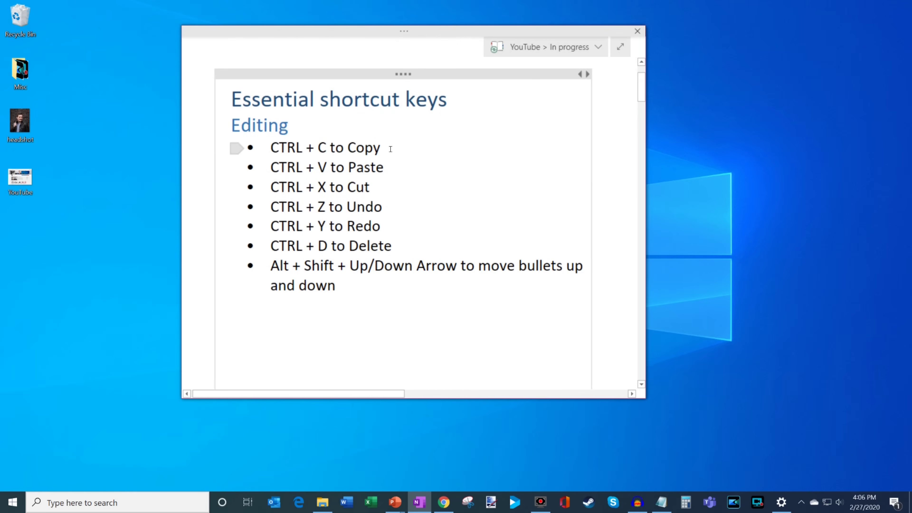
{"action": "left_click_drag", "start_coordinate": [401, 149], "coordinate": [277, 147]}
{"action": "key", "text": "ctrl+c"}
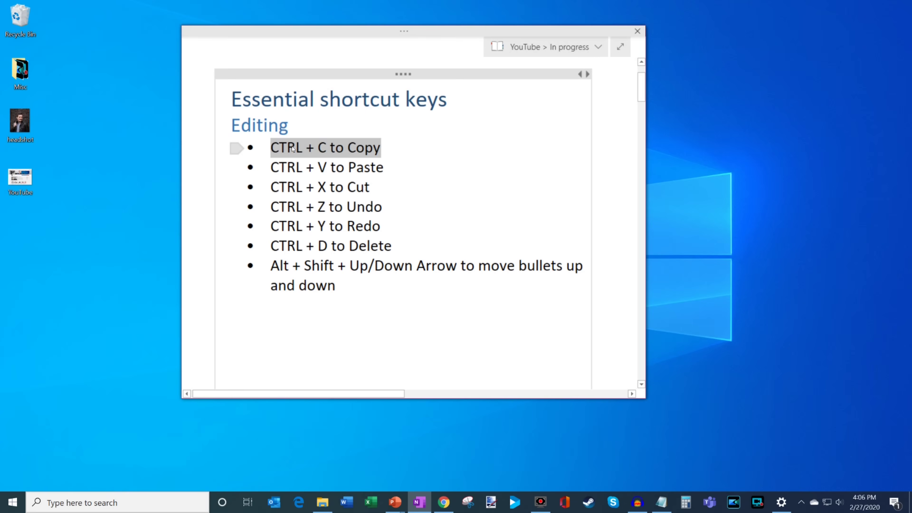
{"action": "left_click", "coordinate": [409, 169]}
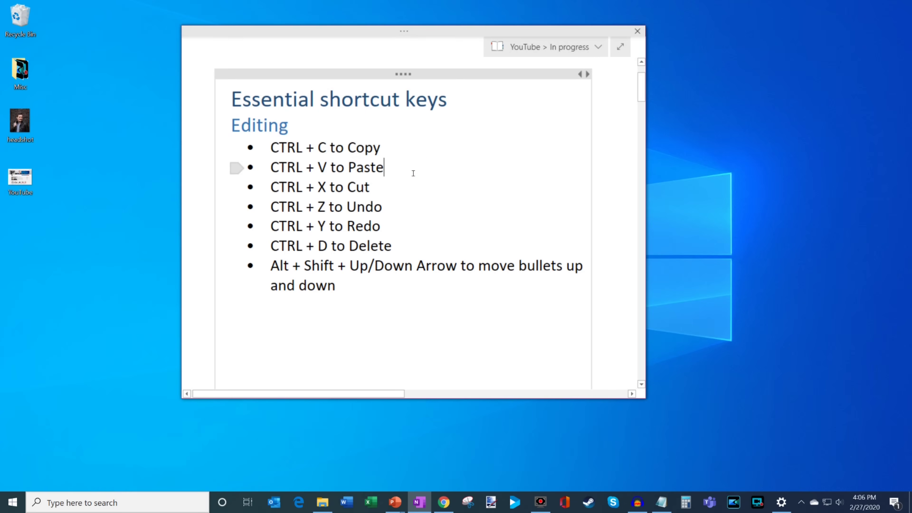
{"action": "key", "text": "ctrl+v"}
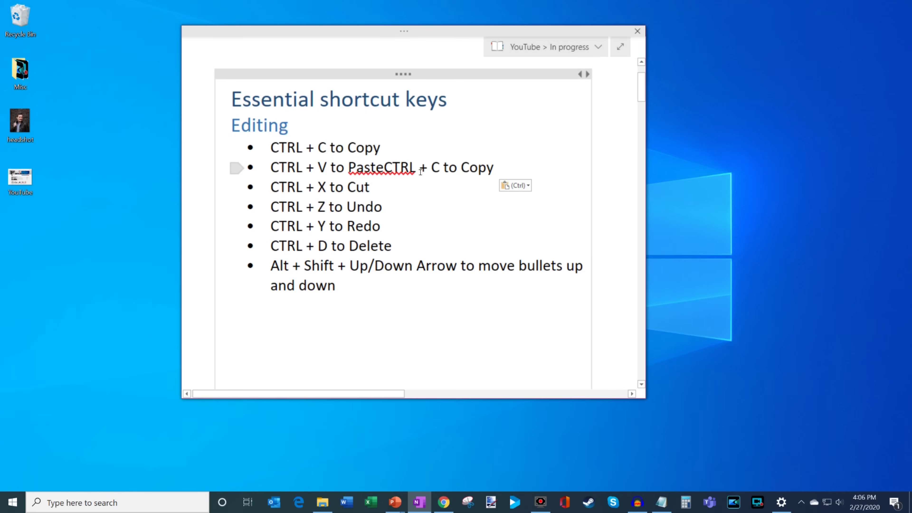
{"action": "key", "text": "ctrl+z"}
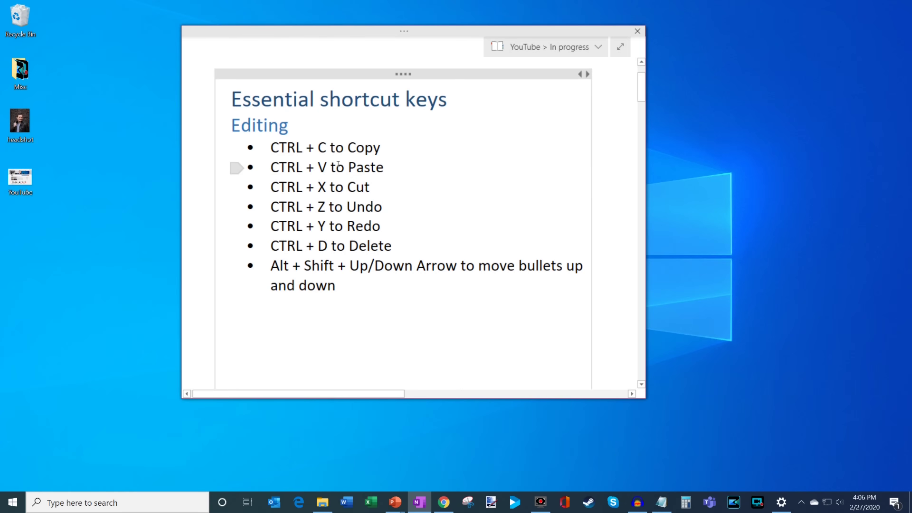
Step: Cut the "CTRL + X to Cut" bullet text and paste it back into the same bullet
{"action": "left_click_drag", "start_coordinate": [390, 189], "coordinate": [263, 190]}
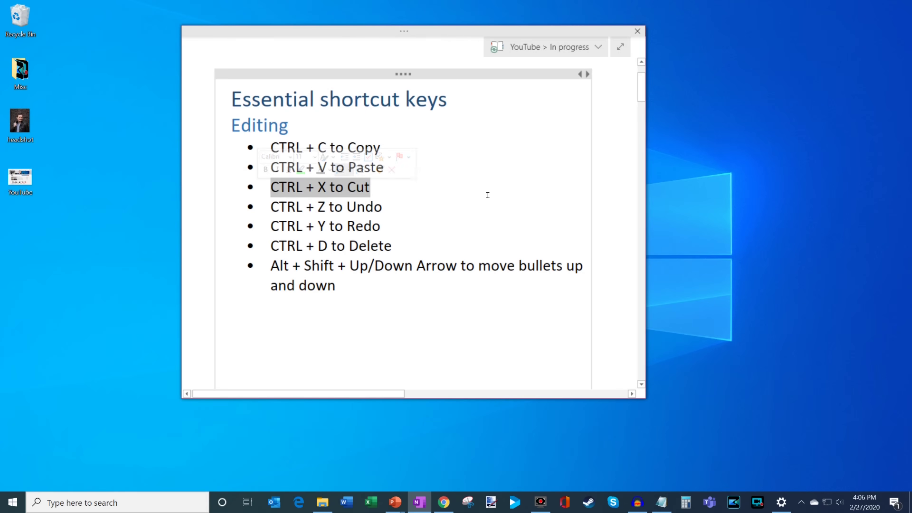
{"action": "key", "text": "ctrl+x"}
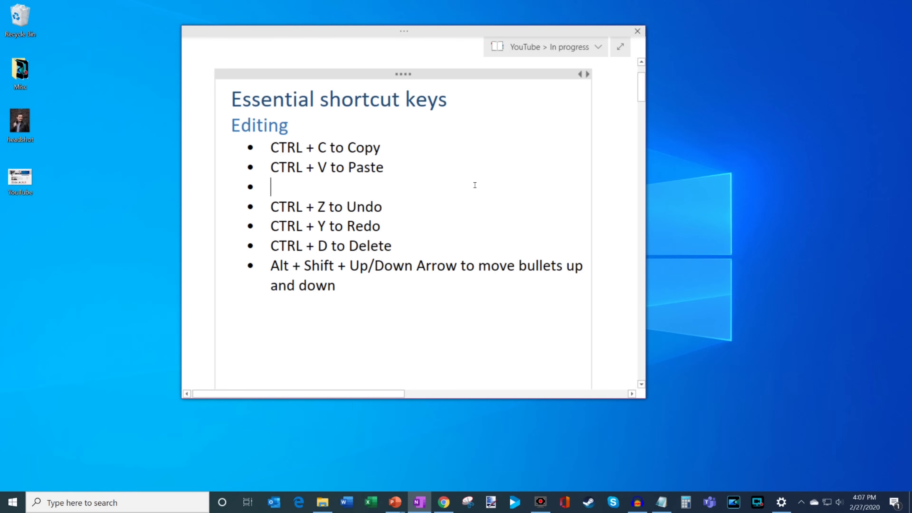
{"action": "key", "text": "ctrl+v"}
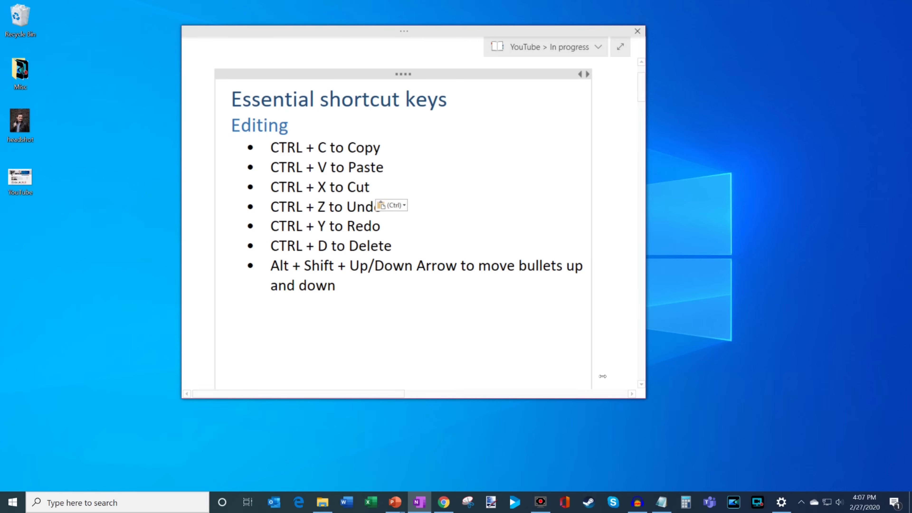
{"action": "scroll", "coordinate": [562, 233], "scroll_direction": "down", "scroll_amount": 2}
{"action": "scroll", "coordinate": [561, 234], "scroll_direction": "up", "scroll_amount": 2}
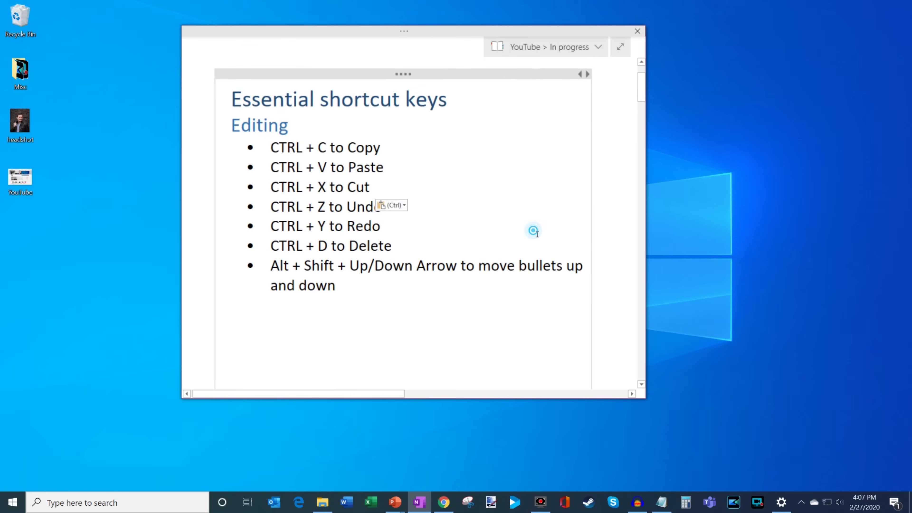
{"action": "key", "text": "Escape"}
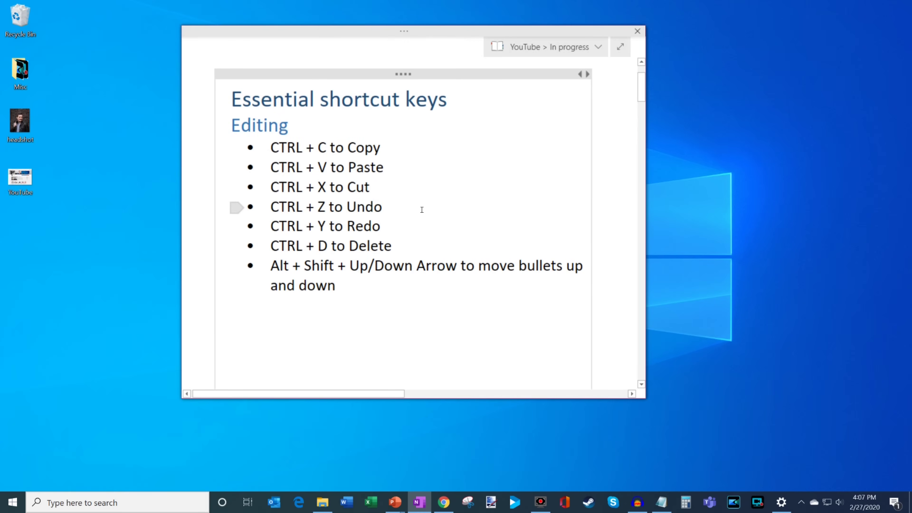
Step: Cut the "CTRL + Z to Undo" bullet text and undo the cut
{"action": "left_click_drag", "start_coordinate": [420, 209], "coordinate": [277, 213]}
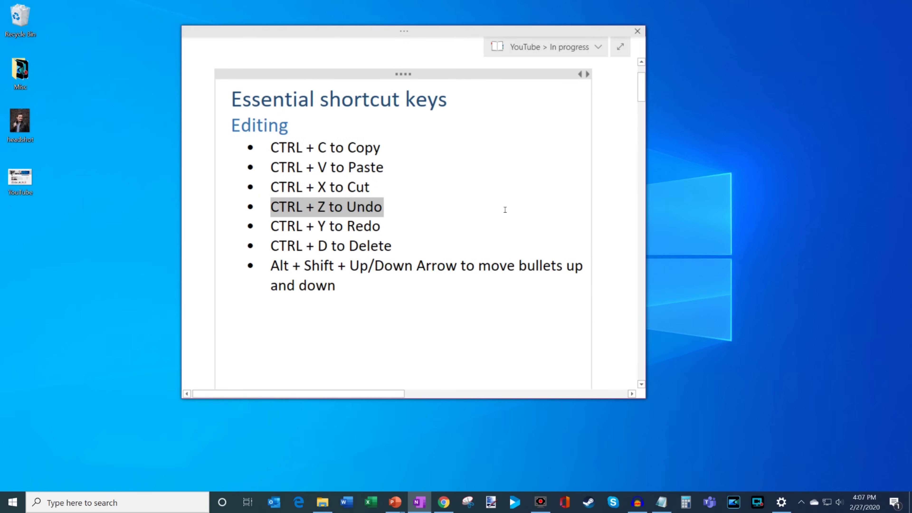
{"action": "key", "text": "ctrl+x"}
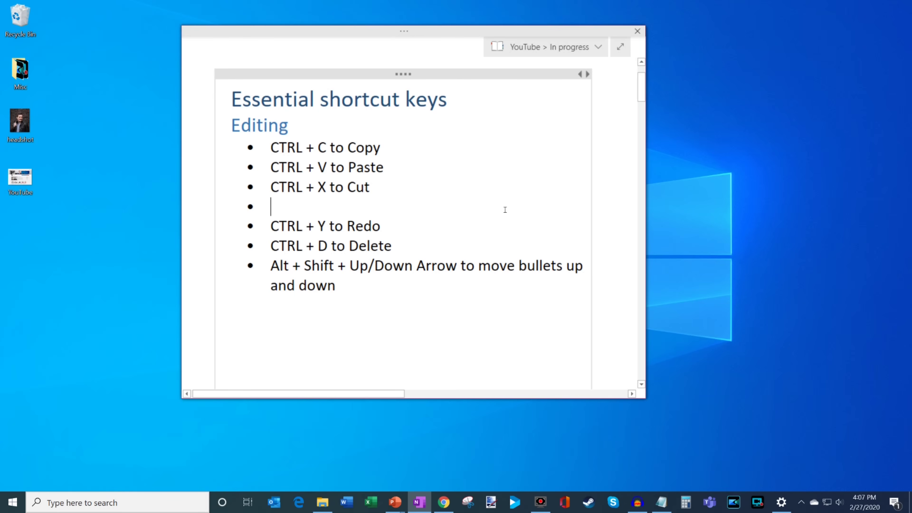
{"action": "key", "text": "ctrl+z"}
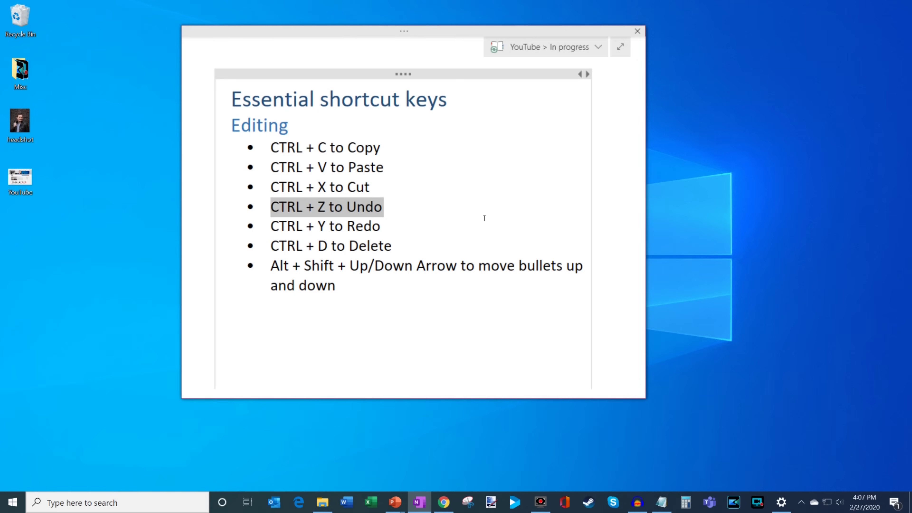
Step: Redo the cut of the "CTRL + Z to Undo" text and reverse it again, twice in a row
{"action": "left_click", "coordinate": [233, 226]}
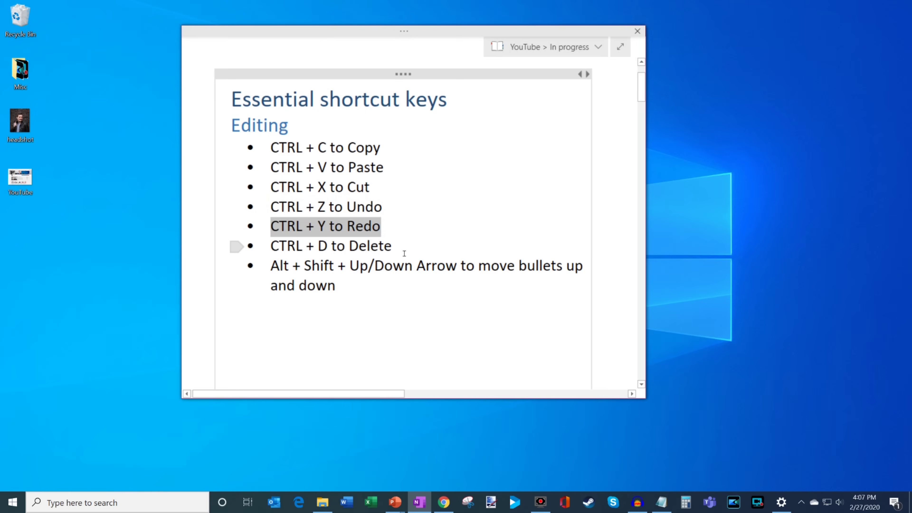
{"action": "key", "text": "ctrl+z"}
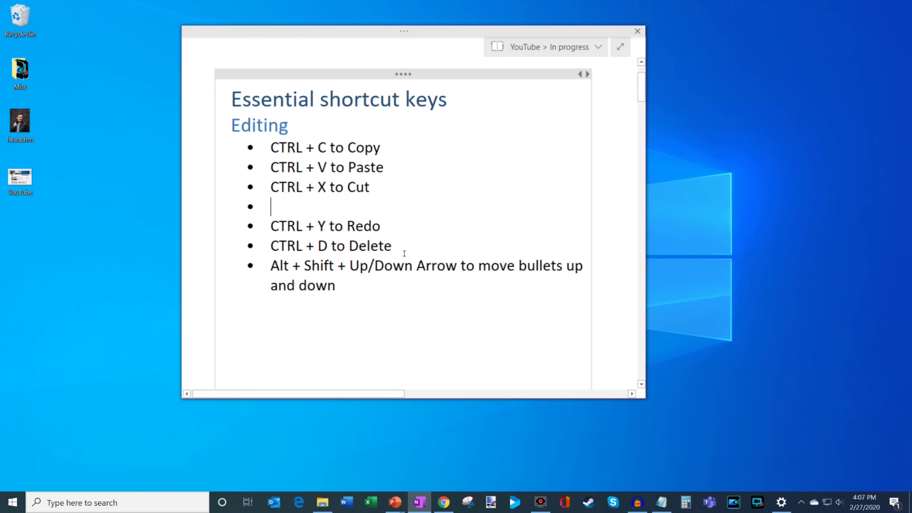
{"action": "key", "text": "ctrl+y"}
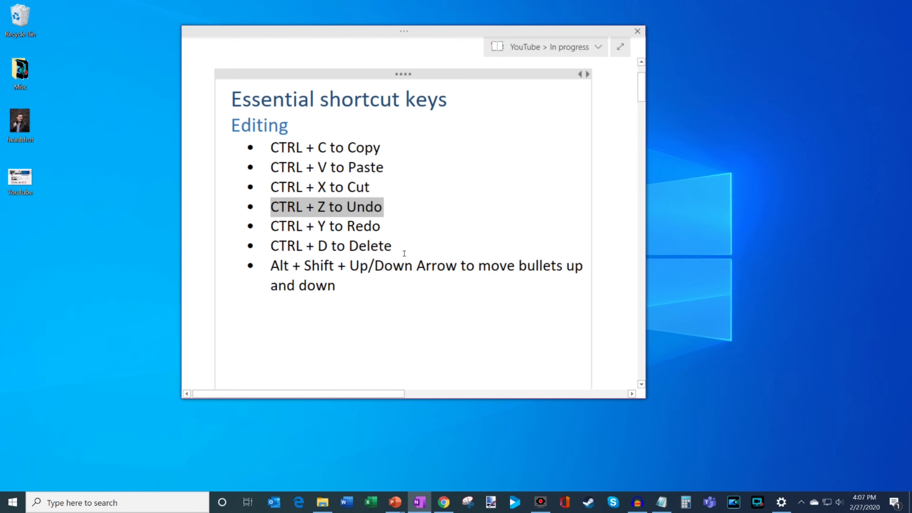
{"action": "key", "text": "ctrl+z"}
{"action": "key", "text": "ctrl+y"}
Step: Delete the YouTube and headshot image files from the desktop
{"action": "left_click", "coordinate": [67, 237]}
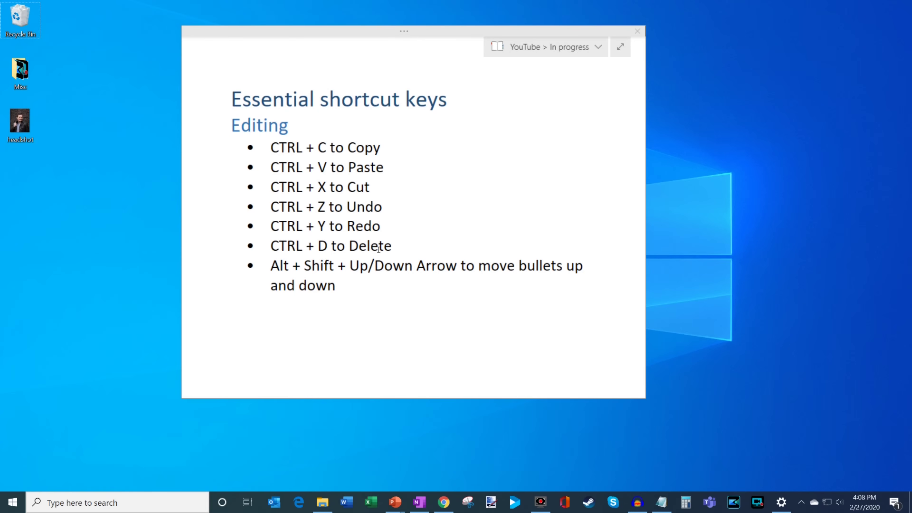
{"action": "left_click", "coordinate": [20, 124]}
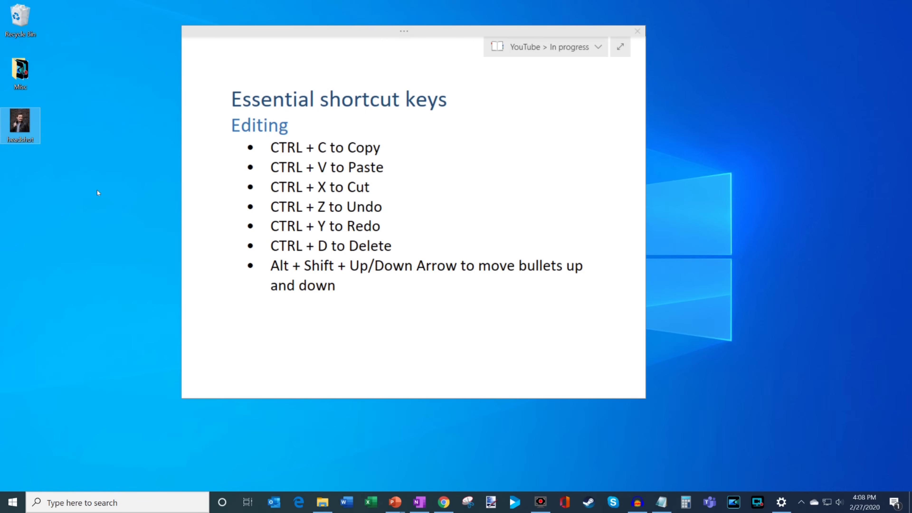
{"action": "key", "text": "ctrl+d"}
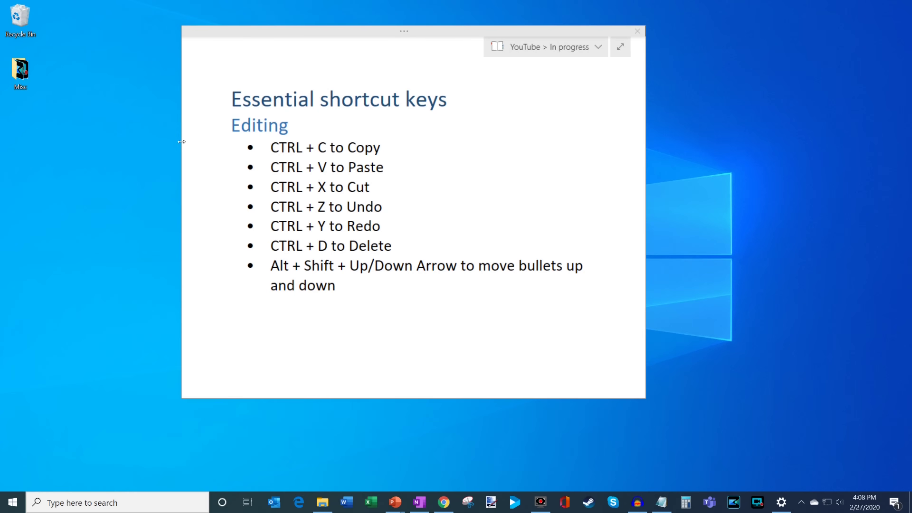
Step: Move the "Alt + Shift + Up/Down Arrow" bullet from the end to the first place of the Editing list
{"action": "left_click", "coordinate": [369, 280]}
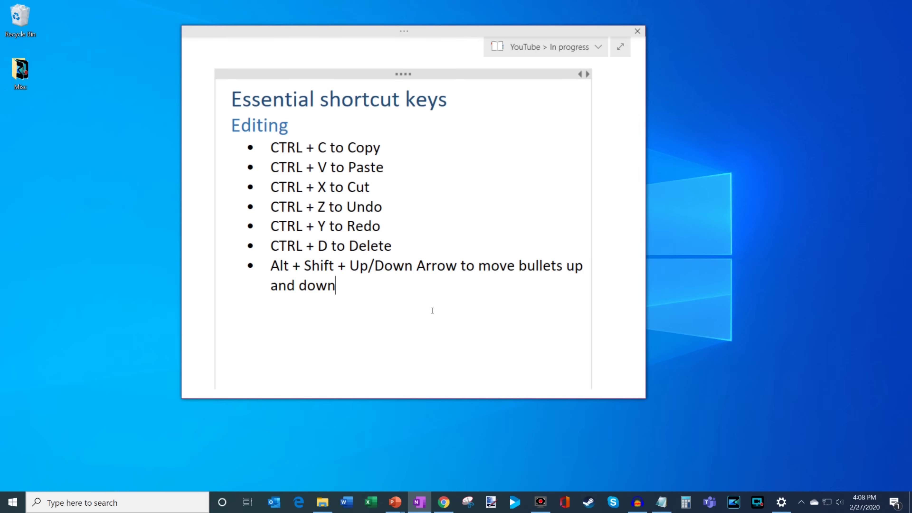
{"action": "key", "text": "alt+shift+Up"}
{"action": "key", "text": "alt+shift+Up"}
{"action": "key", "text": "alt+shift+Up"}
{"action": "key", "text": "alt+shift+Up"}
{"action": "key", "text": "alt+shift+Up"}
{"action": "key", "text": "alt+shift+Up"}
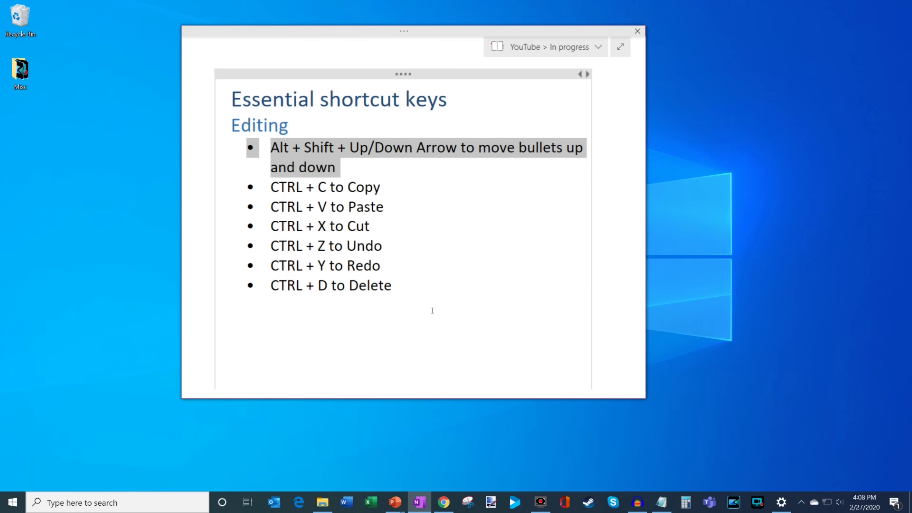
Step: Move the "Alt + Shift + Up/Down Arrow" bullet back down to the end of the Editing list
{"action": "key", "text": "alt+shift+Down"}
{"action": "key", "text": "alt+shift+Down"}
{"action": "key", "text": "alt+shift+Down"}
{"action": "key", "text": "alt+shift+Down"}
{"action": "key", "text": "alt+shift+Down"}
{"action": "key", "text": "alt+shift+Down"}
{"action": "key", "text": "alt+shift+Down"}
{"action": "key", "text": "alt+shift+Up"}
Step: Try relocating the last Editing bullet's text by copying, deleting and pasting it beside the "CTRL + Z to Undo" bullet, and undo these changes
{"action": "left_click_drag", "start_coordinate": [355, 284], "coordinate": [263, 268]}
{"action": "key", "text": "ctrl+c"}
{"action": "key", "text": "BackSpace"}
{"action": "left_click", "coordinate": [265, 187]}
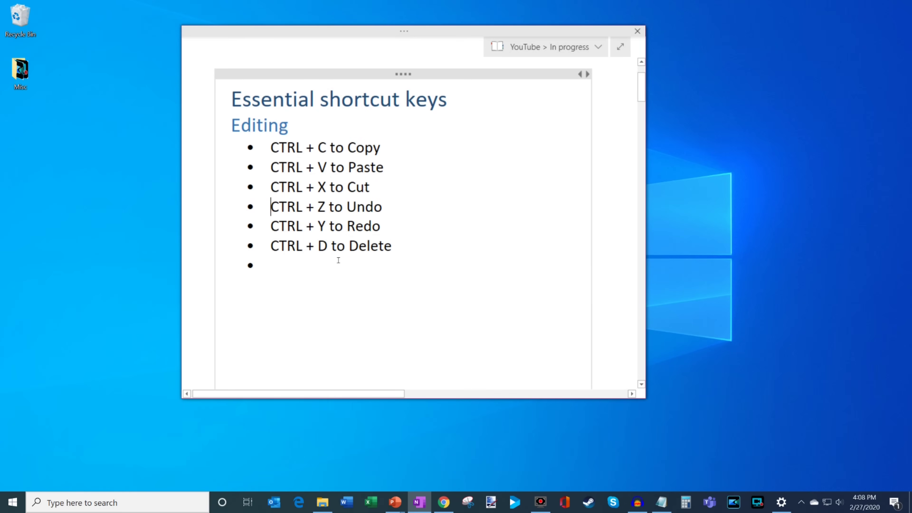
{"action": "key", "text": "ctrl+v"}
{"action": "key", "text": "ctrl+z"}
{"action": "key", "text": "ctrl+z"}
{"action": "key", "text": "ctrl+z"}
Step: Move the last Editing bullet four places up and return it to the end of the list
{"action": "key", "text": "alt+shift+Up"}
{"action": "key", "text": "alt+shift+Up"}
{"action": "key", "text": "alt+shift+Up"}
{"action": "key", "text": "alt+shift+Up"}
{"action": "key", "text": "alt+shift+Down"}
{"action": "key", "text": "alt+shift+Down"}
{"action": "key", "text": "alt+shift+Down"}
{"action": "key", "text": "alt+shift+Down"}
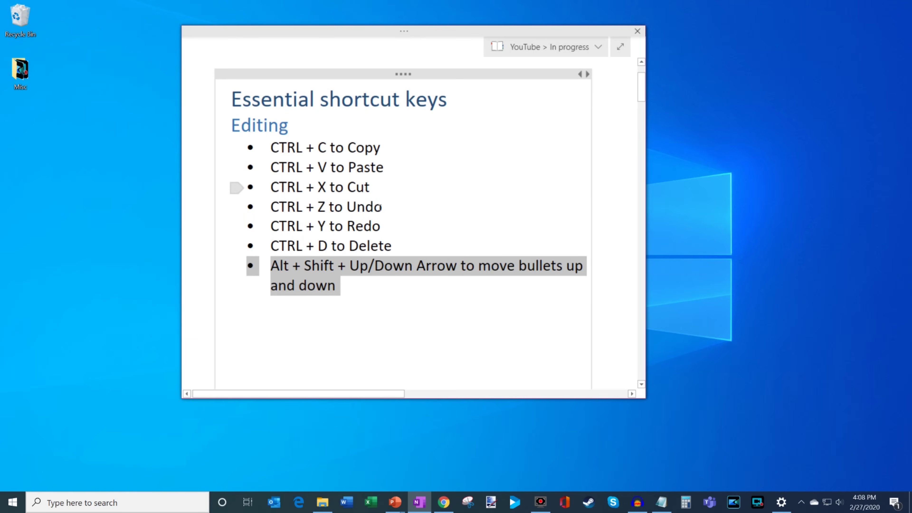
{"action": "left_click", "coordinate": [425, 288]}
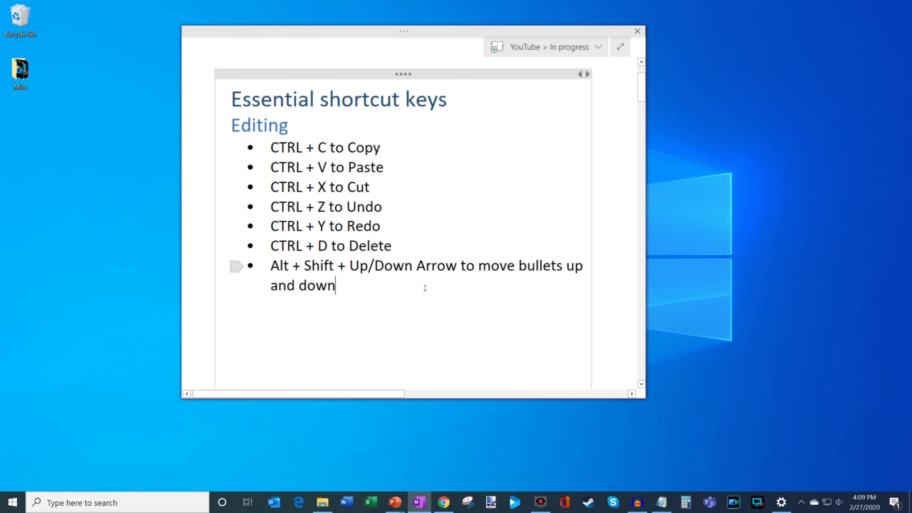
Step: Search the note page for "ctrl", and close the search at the Find and Search section
{"action": "scroll", "coordinate": [426, 288], "scroll_direction": "down", "scroll_amount": 8}
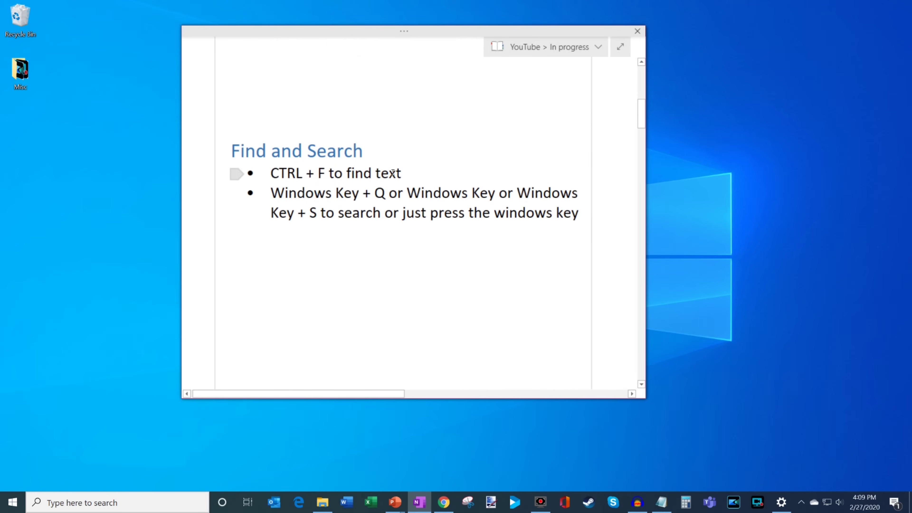
{"action": "left_click", "coordinate": [414, 175]}
{"action": "key", "text": "ctrl+f"}
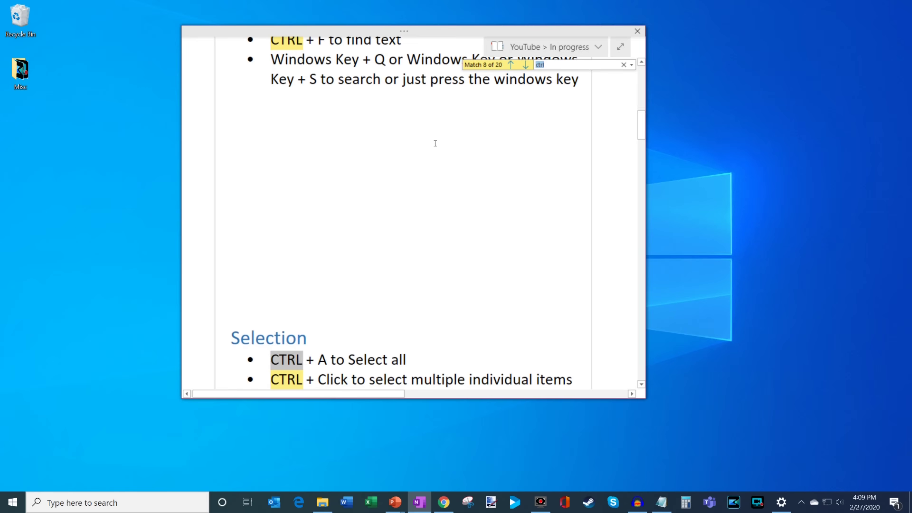
{"action": "left_click", "coordinate": [550, 66]}
{"action": "left_click", "coordinate": [511, 64]}
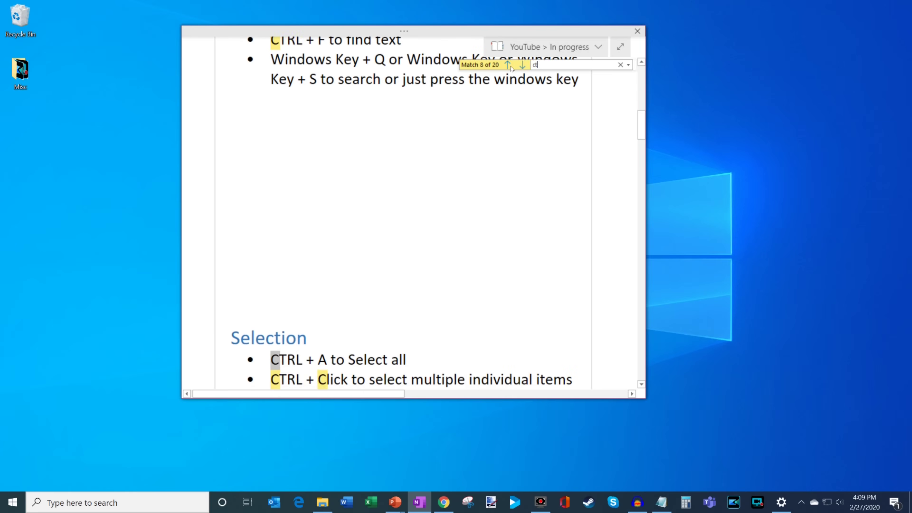
{"action": "scroll", "coordinate": [350, 206], "scroll_direction": "down", "scroll_amount": 4}
{"action": "scroll", "coordinate": [329, 279], "scroll_direction": "up", "scroll_amount": 8}
{"action": "left_click", "coordinate": [349, 267]}
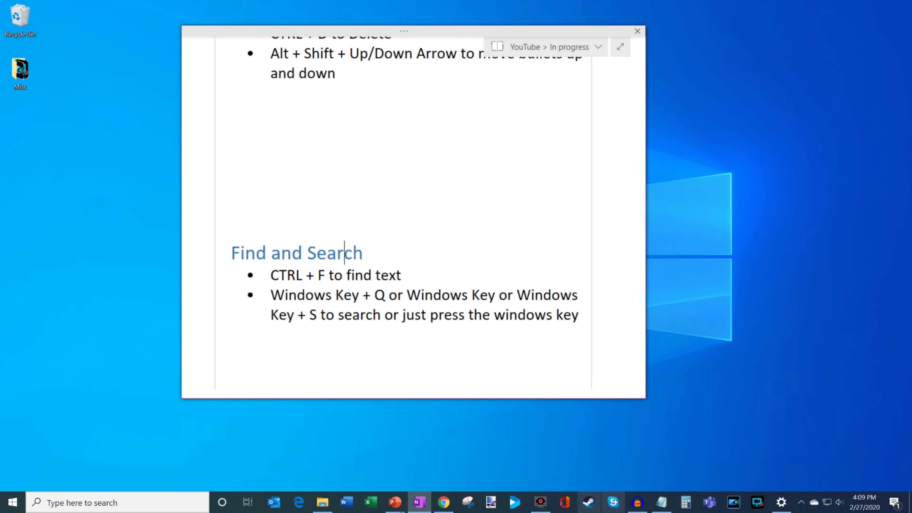
Step: Switch to Notepad, find the first name mentioned in the text, and return to the note's Find and Search section
{"action": "left_click", "coordinate": [668, 507]}
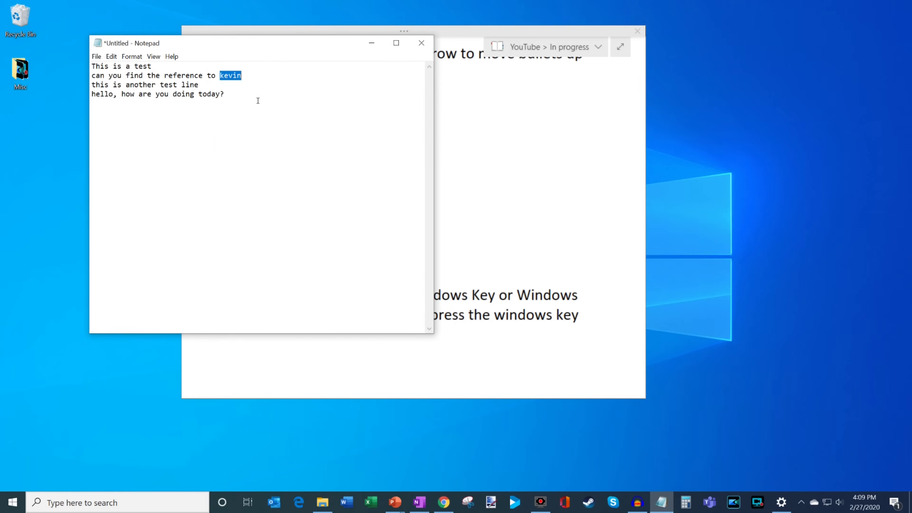
{"action": "key", "text": "ctrl+f"}
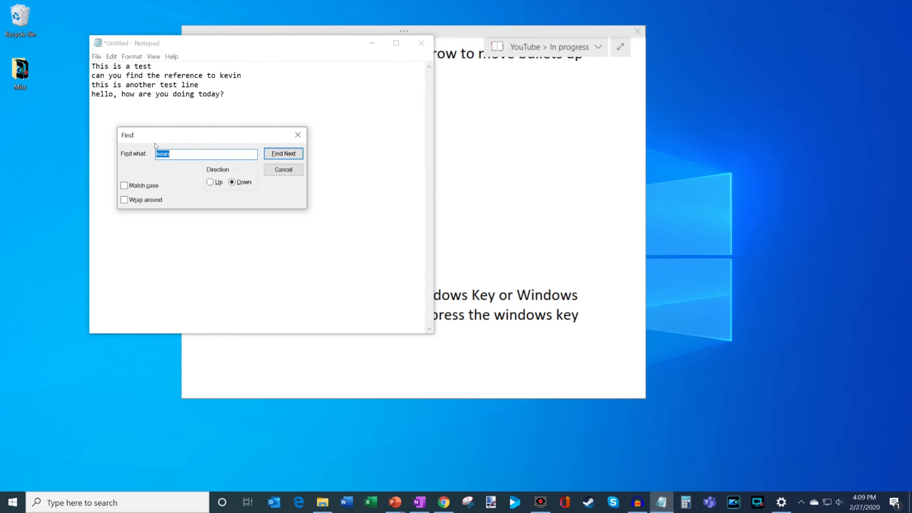
{"action": "type", "text": "kevin"}
{"action": "key", "text": "Return"}
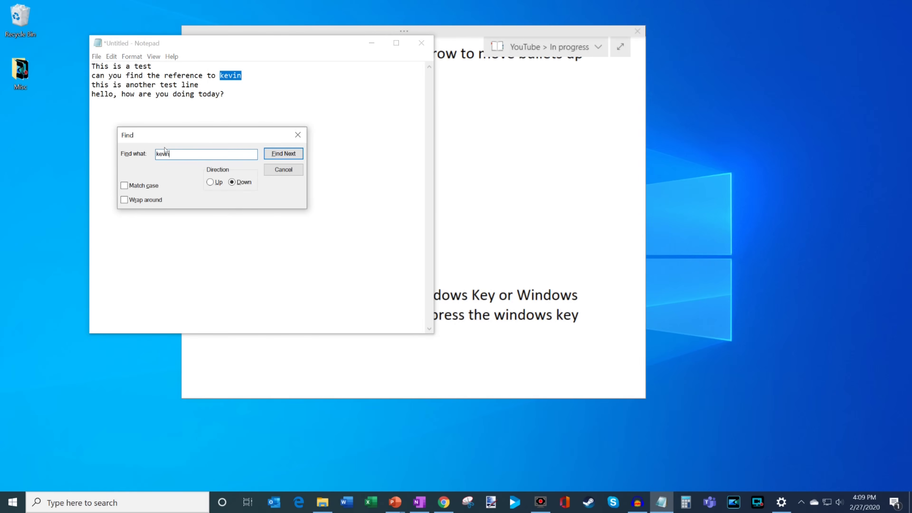
{"action": "left_click", "coordinate": [298, 134]}
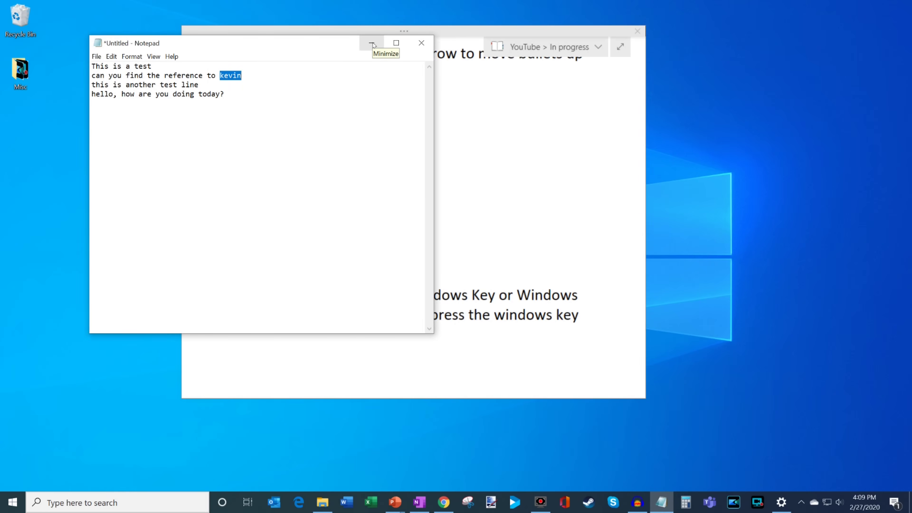
{"action": "left_click", "coordinate": [373, 45]}
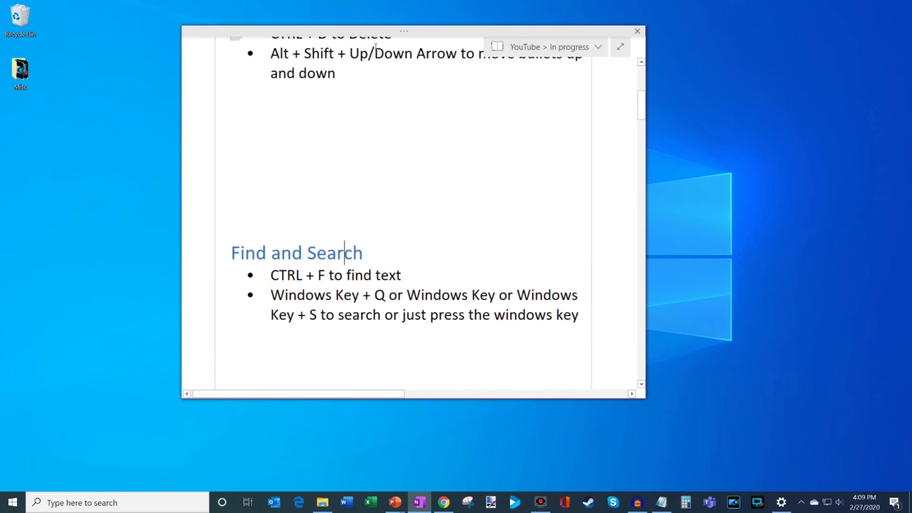
{"action": "scroll", "coordinate": [394, 182], "scroll_direction": "down", "scroll_amount": 2}
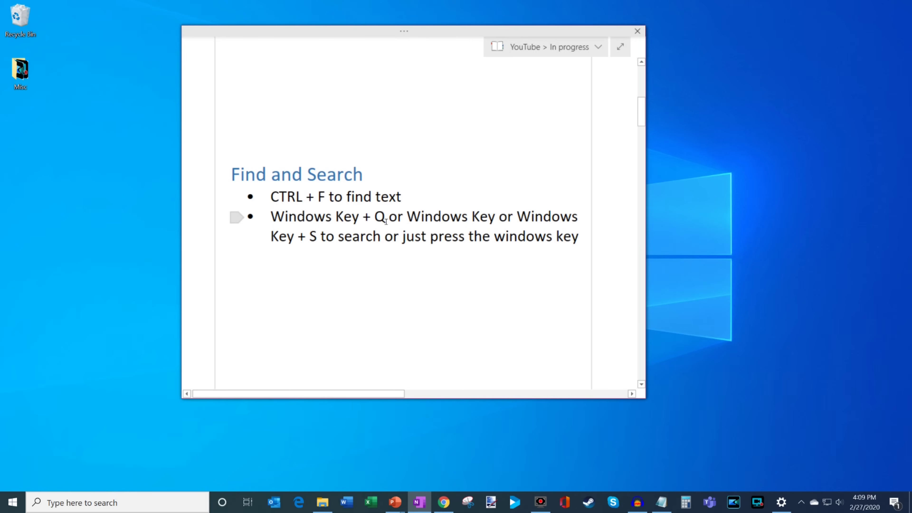
Step: Search Windows for "word", return to the note, and open and dismiss the Windows search pane once more
{"action": "key", "text": "super+s"}
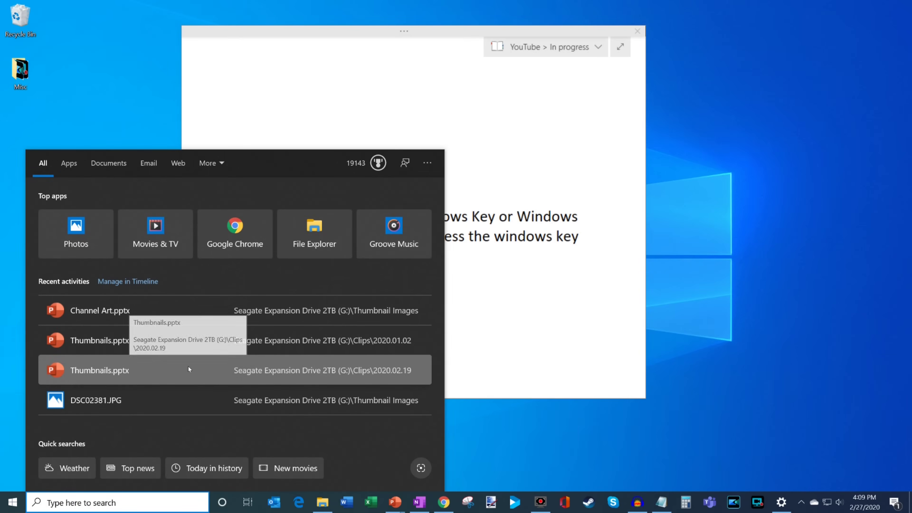
{"action": "type", "text": "word"}
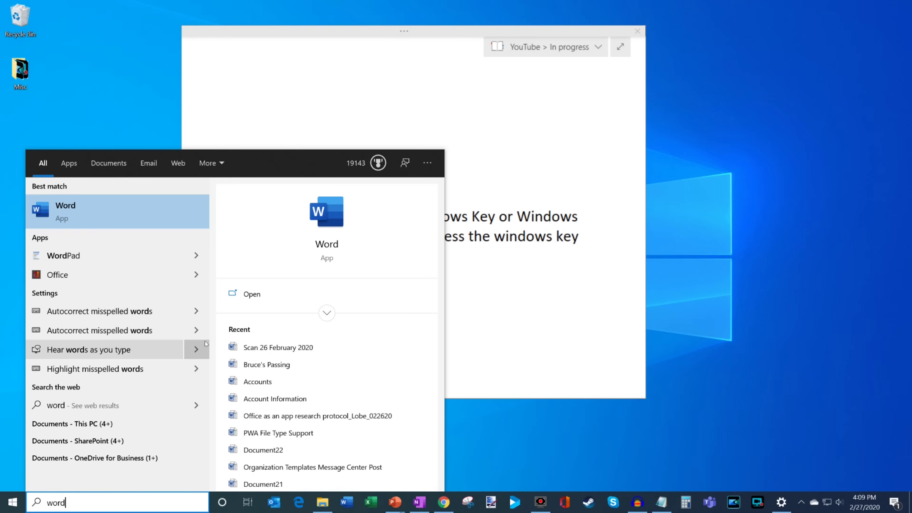
{"action": "left_click", "coordinate": [231, 132]}
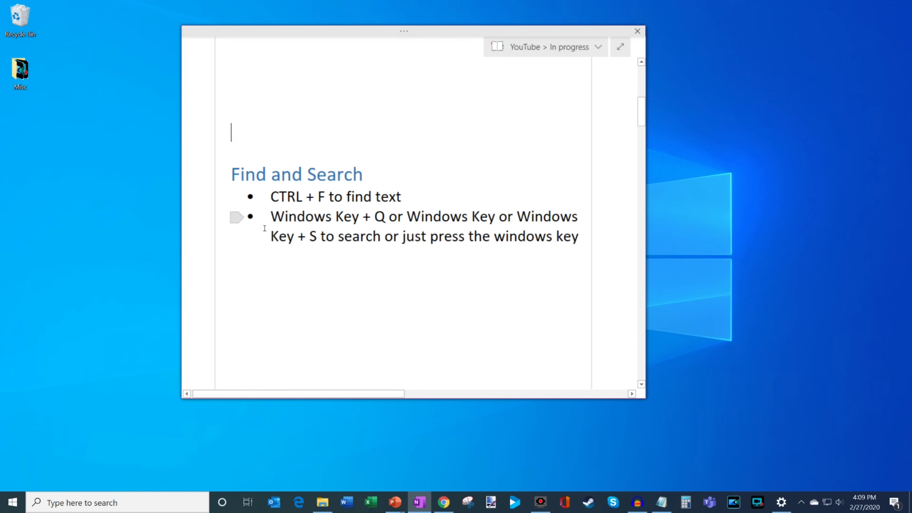
{"action": "key", "text": "super+s"}
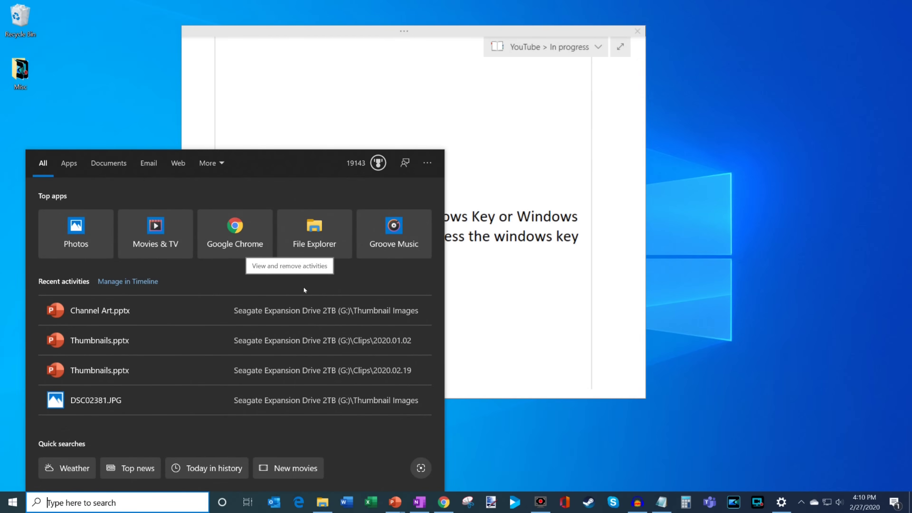
{"action": "left_click", "coordinate": [474, 243]}
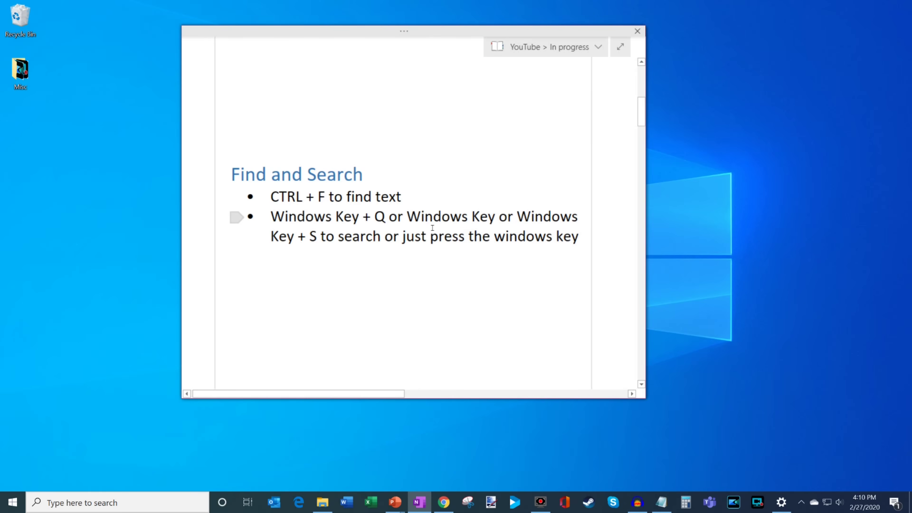
Step: Search for "word" directly from Start, dismiss the results, and open and close the Start menu
{"action": "key", "text": "super"}
{"action": "type", "text": "w"}
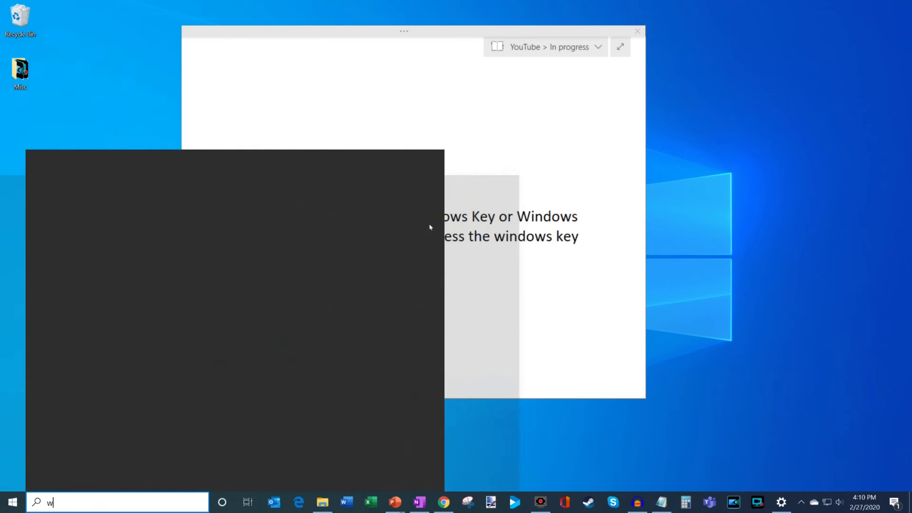
{"action": "type", "text": "ord"}
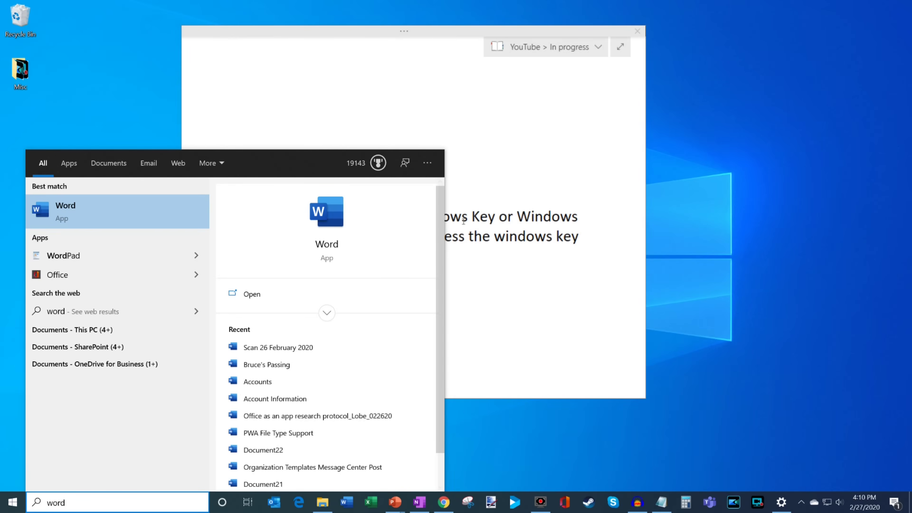
{"action": "left_click", "coordinate": [463, 219]}
{"action": "key", "text": "super"}
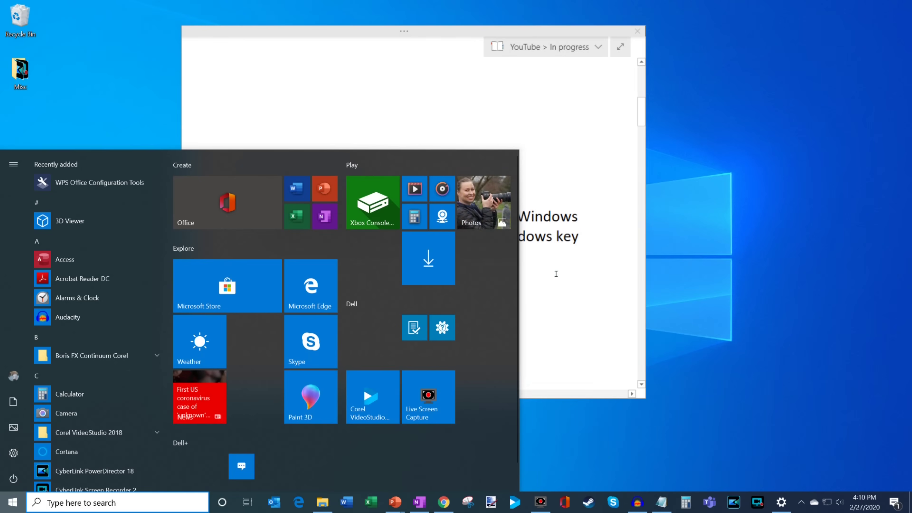
{"action": "key", "text": "super"}
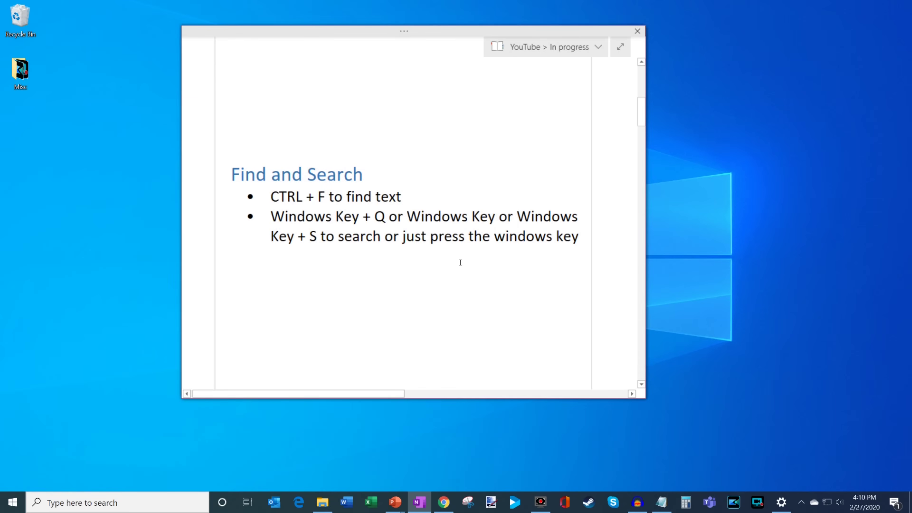
Step: In the note's Selection section, select the whole "CTRL + Click" bullet, expand the selection to the entire page, and clear it
{"action": "scroll", "coordinate": [461, 262], "scroll_direction": "down", "scroll_amount": 5}
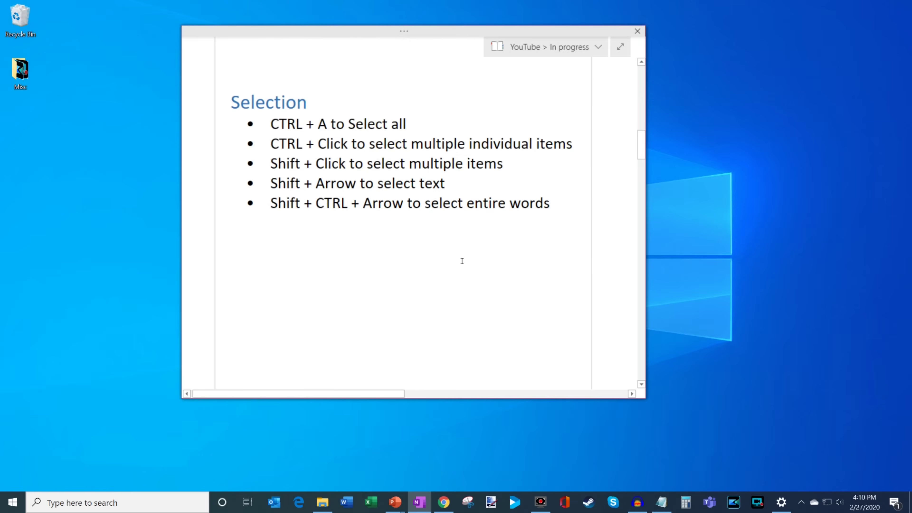
{"action": "scroll", "coordinate": [462, 261], "scroll_direction": "up", "scroll_amount": 2}
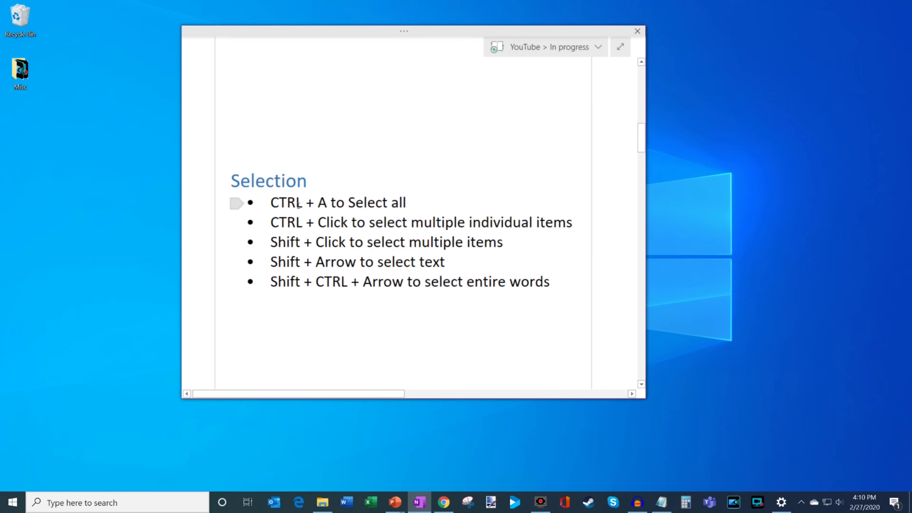
{"action": "left_click", "coordinate": [318, 222]}
{"action": "key", "text": "ctrl+a"}
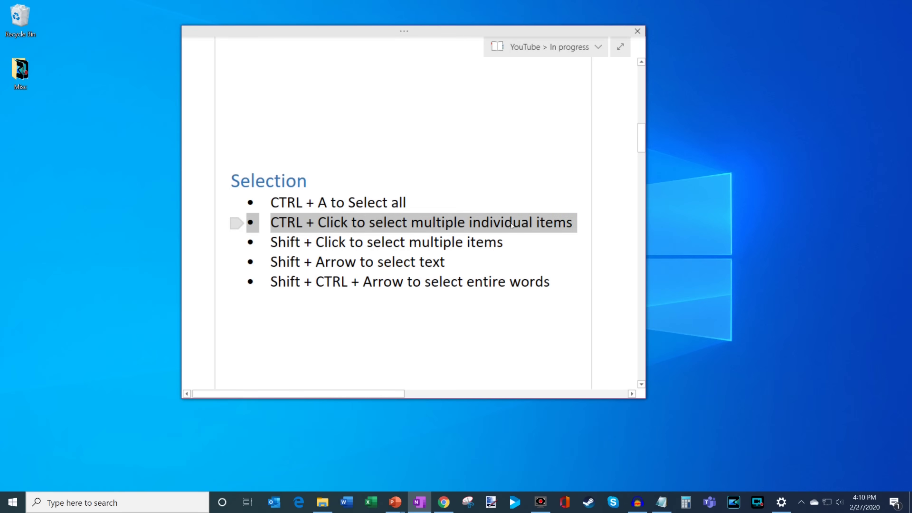
{"action": "key", "text": "ctrl+a"}
{"action": "scroll", "coordinate": [413, 234], "scroll_direction": "up", "scroll_amount": 10}
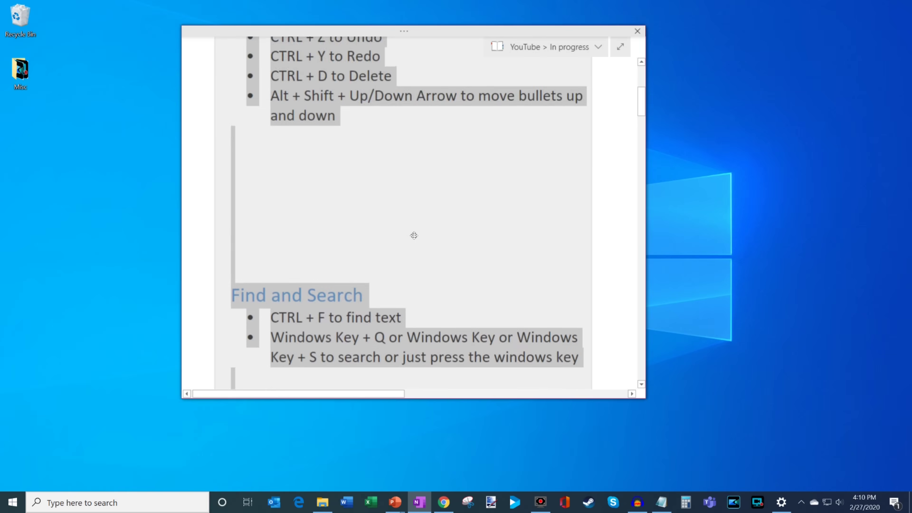
{"action": "scroll", "coordinate": [415, 243], "scroll_direction": "down", "scroll_amount": 5}
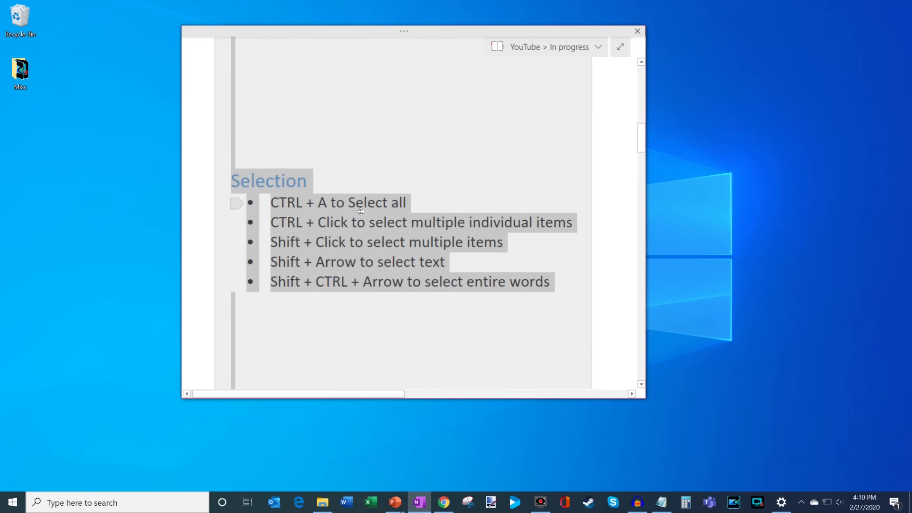
{"action": "left_click", "coordinate": [357, 206]}
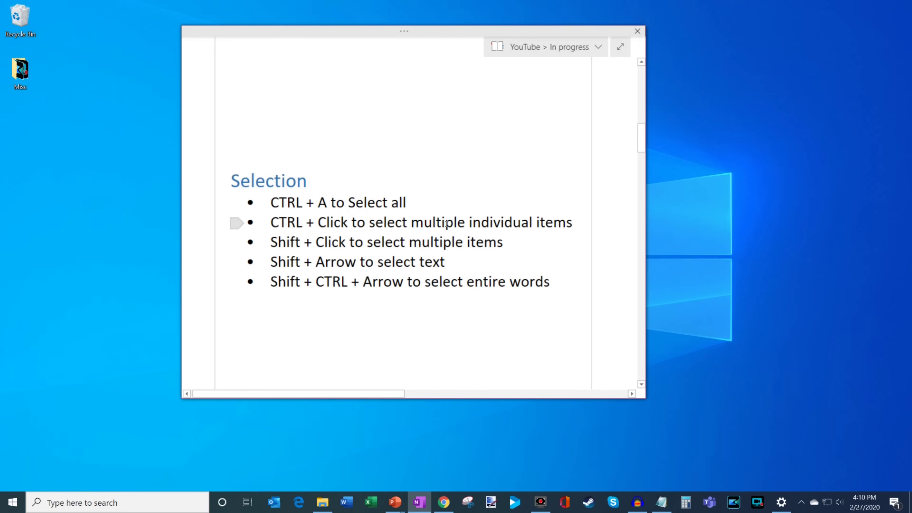
Step: In File Explorer, individually select DSC01718, DSC02381, DSC02376, DSC02414, DSC02403, the 021520_001 photo and the "First Year" video, and minimize the window
{"action": "left_click", "coordinate": [323, 502]}
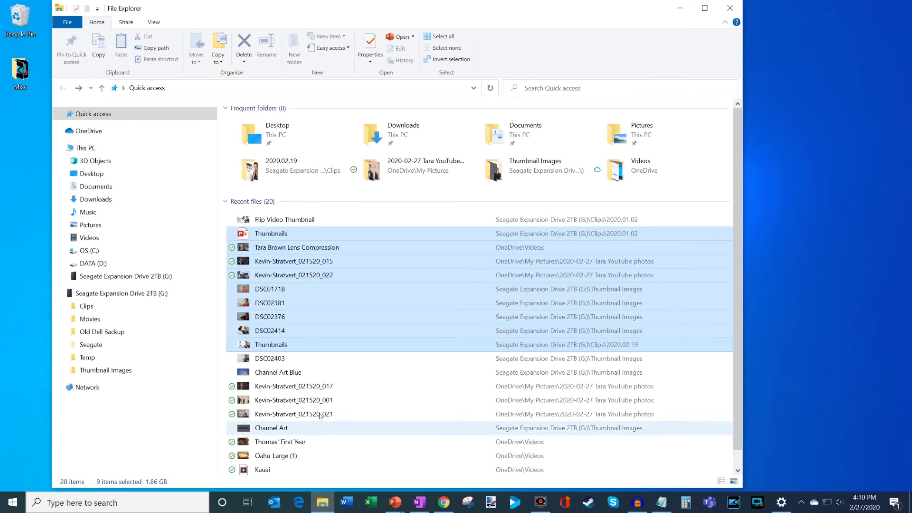
{"action": "left_click", "coordinate": [349, 371]}
{"action": "scroll", "coordinate": [350, 368], "scroll_direction": "down", "scroll_amount": 1}
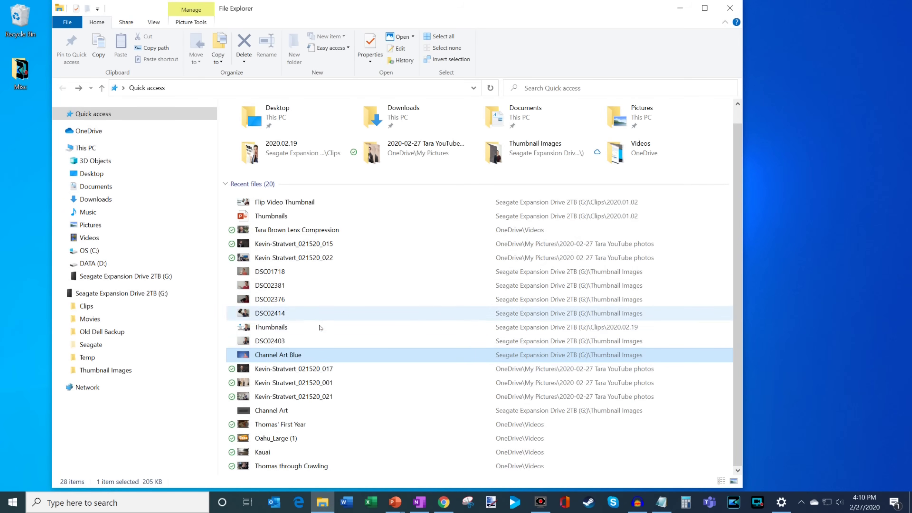
{"action": "left_click", "coordinate": [316, 271]}
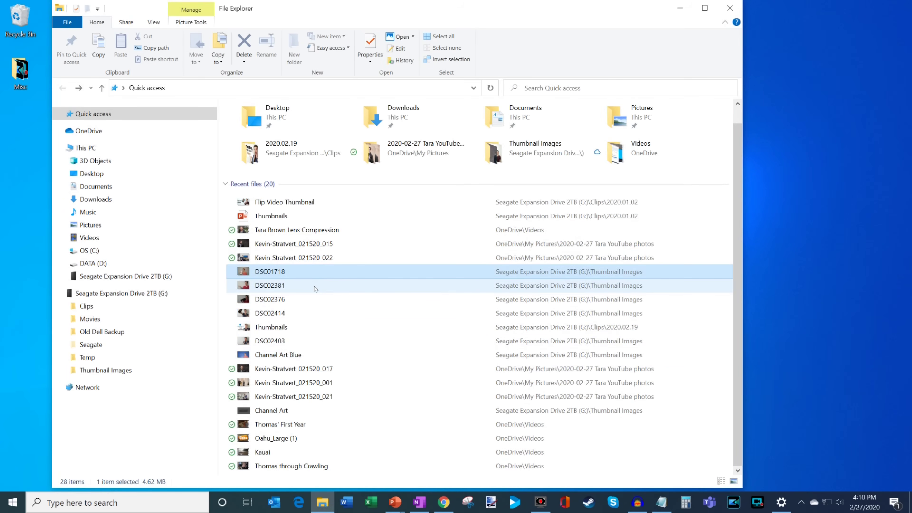
{"action": "left_click", "coordinate": [315, 286], "text": "ctrl"}
{"action": "left_click", "coordinate": [314, 300], "text": "ctrl"}
{"action": "left_click", "coordinate": [315, 315], "text": "ctrl"}
{"action": "left_click", "coordinate": [316, 341], "text": "ctrl"}
{"action": "left_click", "coordinate": [315, 382], "text": "ctrl"}
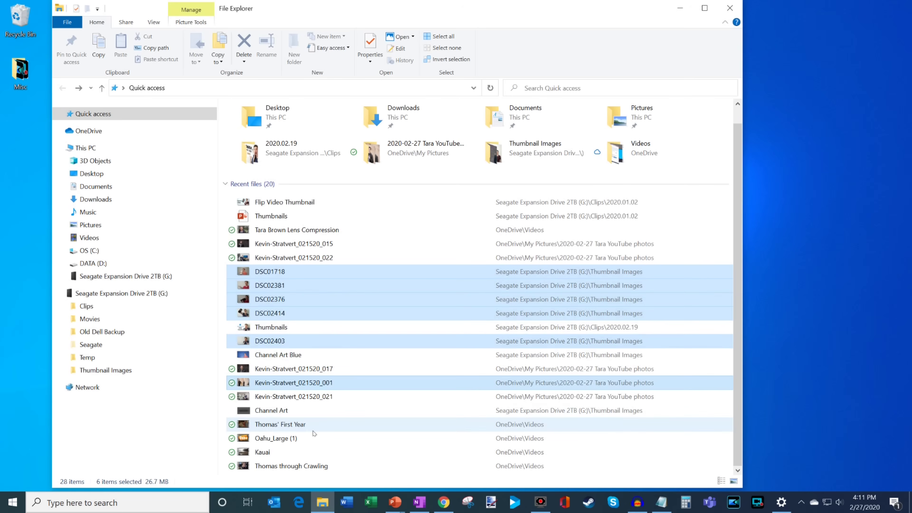
{"action": "left_click", "coordinate": [680, 8]}
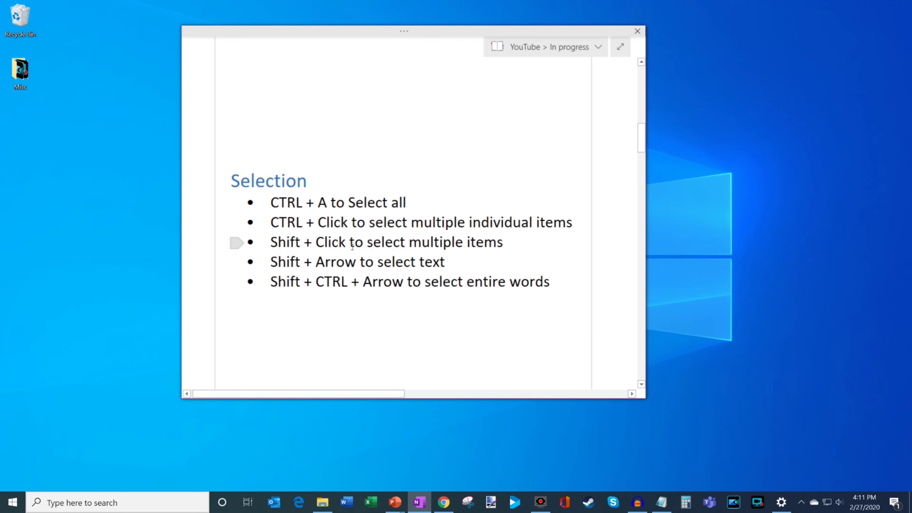
Step: Reopen File Explorer and add the recent files from the 021520_015 photo through DSC02403 to the selection one at a time
{"action": "left_click", "coordinate": [322, 501]}
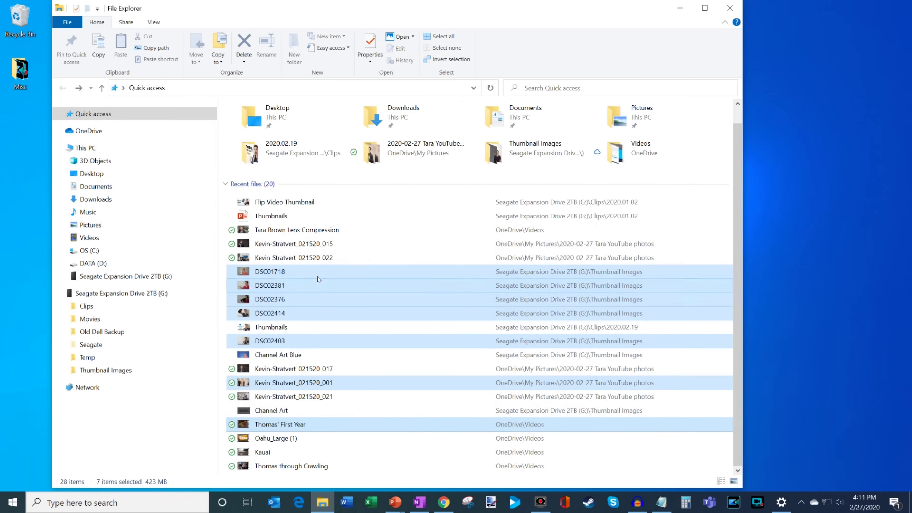
{"action": "left_click", "coordinate": [318, 242]}
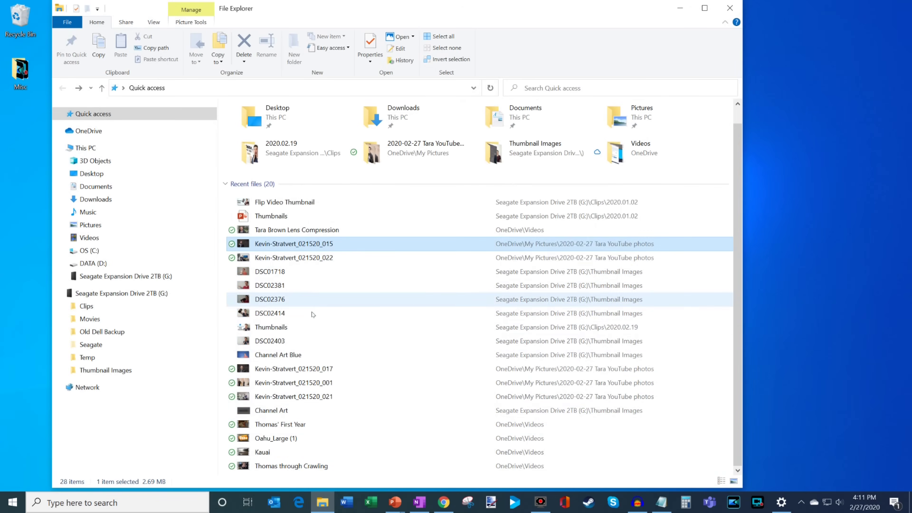
{"action": "left_click", "coordinate": [314, 258], "text": "ctrl"}
{"action": "left_click", "coordinate": [315, 272], "text": "ctrl"}
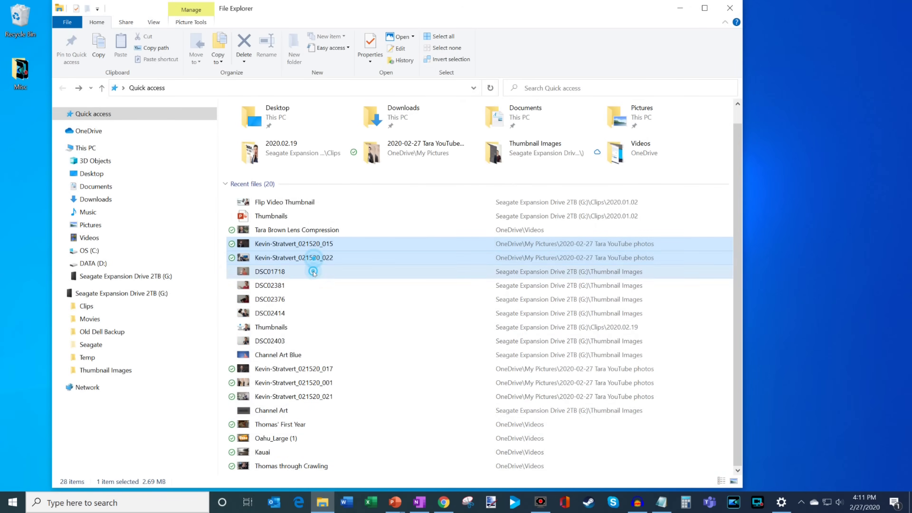
{"action": "left_click", "coordinate": [315, 286], "text": "ctrl"}
{"action": "left_click", "coordinate": [315, 300], "text": "ctrl"}
{"action": "left_click", "coordinate": [314, 314], "text": "ctrl"}
{"action": "left_click", "coordinate": [312, 327], "text": "ctrl"}
{"action": "left_click", "coordinate": [312, 342], "text": "ctrl"}
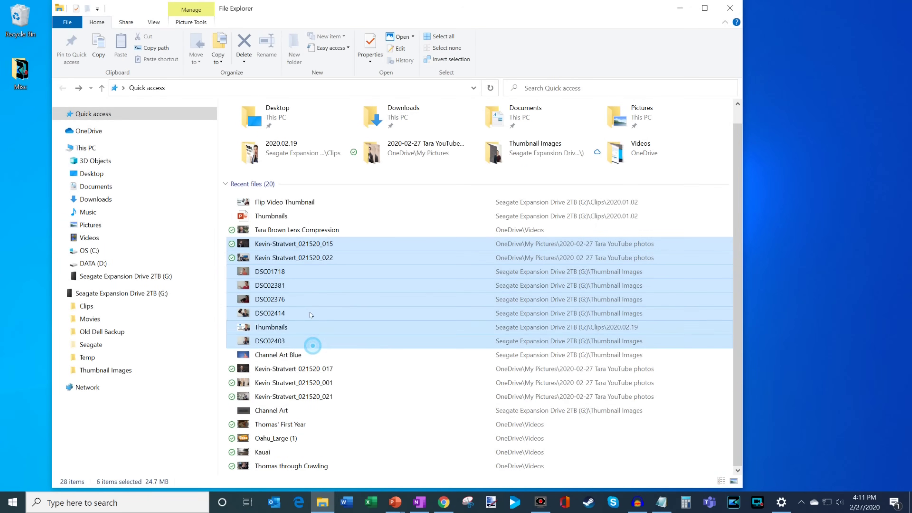
Step: Select the files from the 021520_015 photo through DSC02403 as one continuous range, and minimize File Explorer
{"action": "left_click", "coordinate": [320, 244]}
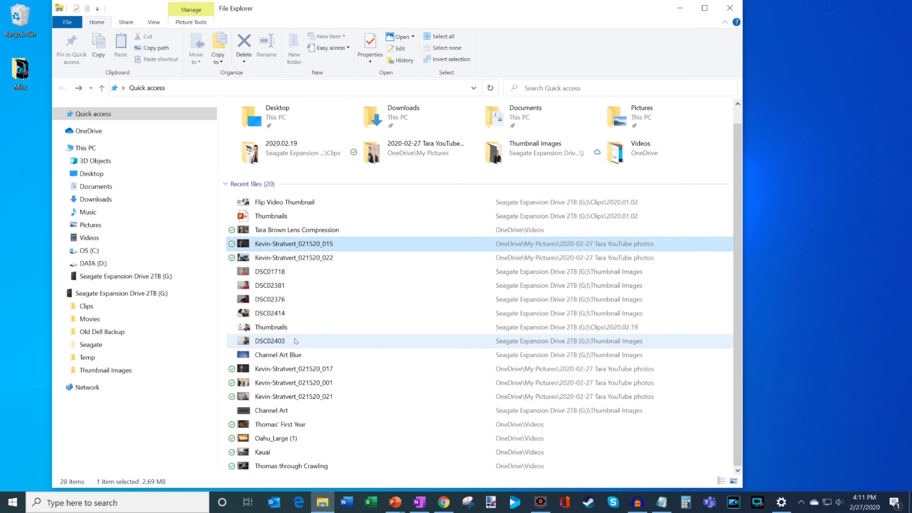
{"action": "left_click", "coordinate": [295, 341], "text": "shift"}
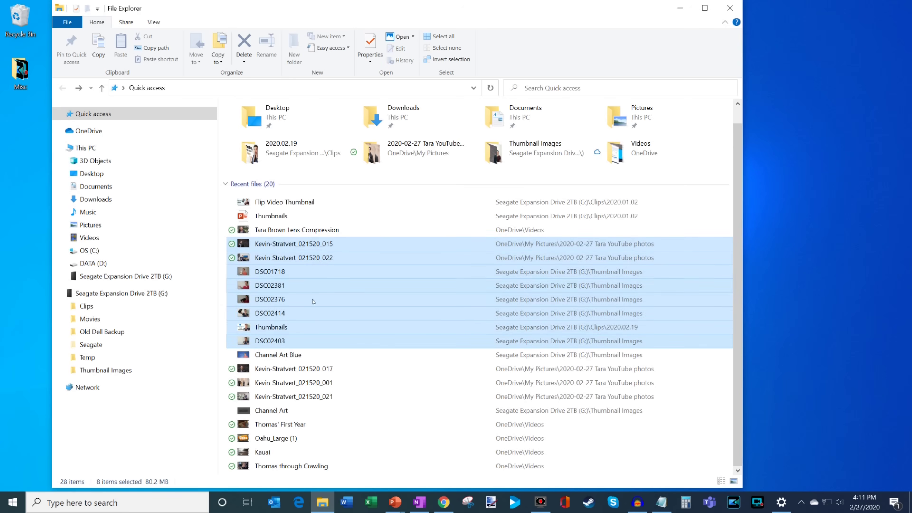
{"action": "left_click", "coordinate": [677, 13]}
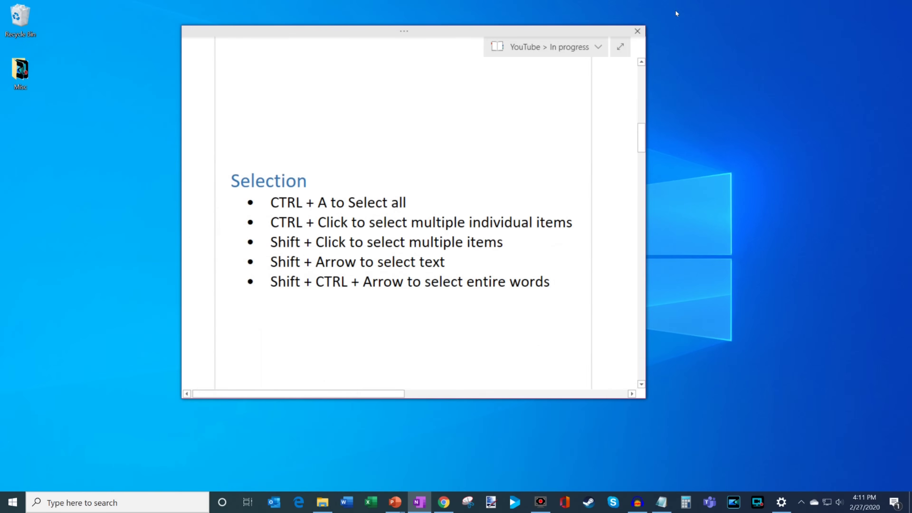
Step: Select "select text" and the space before it, character by character from the end of the "Shift + Arrow to select text" bullet
{"action": "left_click", "coordinate": [452, 265]}
{"action": "key", "text": "shift+Left"}
{"action": "key", "text": "shift+Left"}
{"action": "key", "text": "shift+Left"}
{"action": "key", "text": "shift+Left"}
{"action": "key", "text": "shift+Left"}
{"action": "key", "text": "shift+Left"}
{"action": "key", "text": "shift+Left"}
{"action": "key", "text": "shift+Left"}
{"action": "key", "text": "shift+Left"}
{"action": "key", "text": "shift+Left"}
{"action": "key", "text": "shift+Left"}
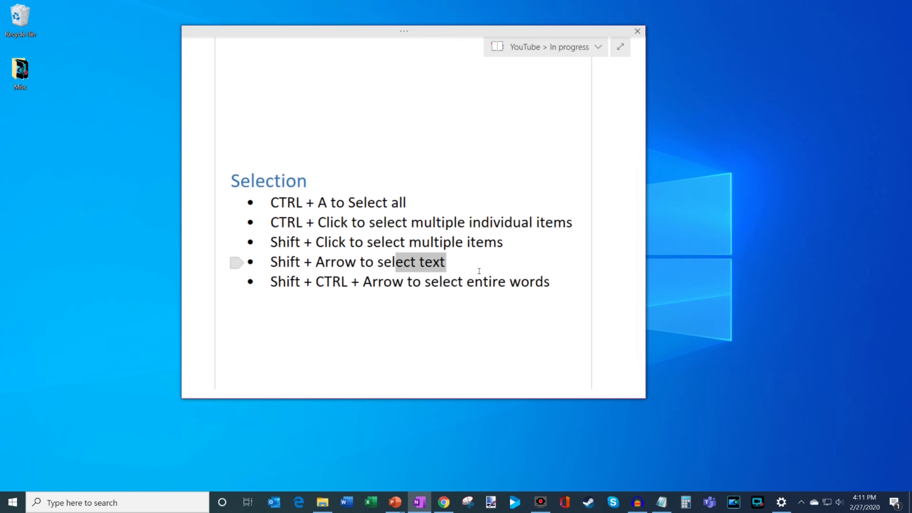
{"action": "key", "text": "shift+Left"}
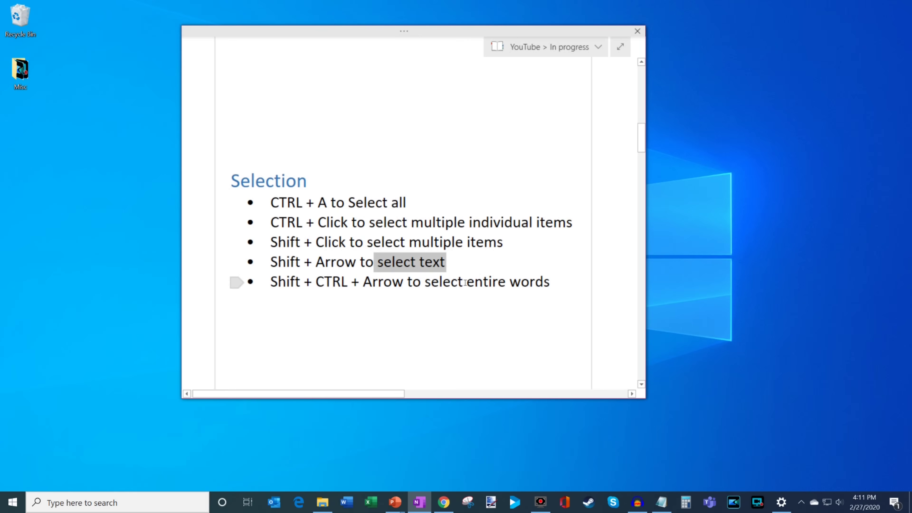
Step: Extend and shrink the selection by whole words within the "Shift + Arrow to select text" bullet, and collapse it to the bullet's end
{"action": "key", "text": "ctrl+shift+Left"}
{"action": "key", "text": "ctrl+shift+Left"}
{"action": "key", "text": "ctrl+shift+Left"}
{"action": "key", "text": "ctrl+shift+Left"}
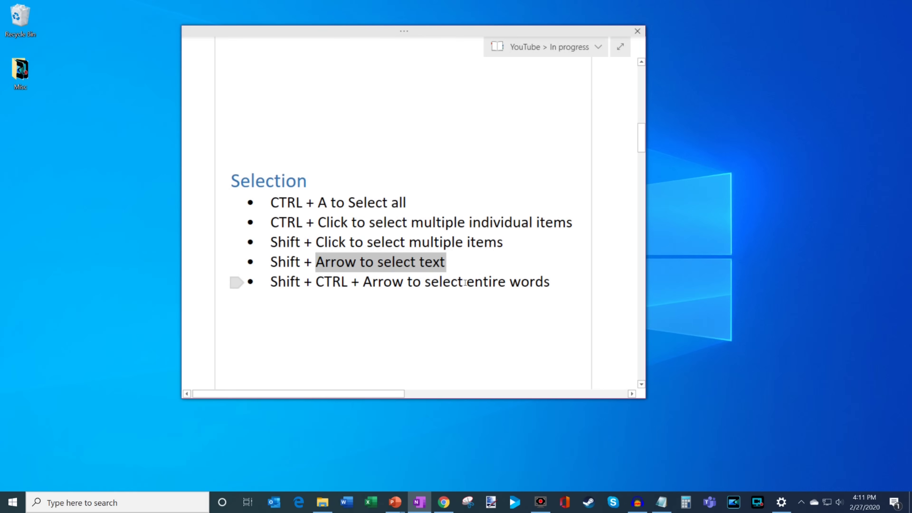
{"action": "key", "text": "ctrl+shift+Right"}
{"action": "key", "text": "ctrl+shift+Right"}
{"action": "key", "text": "ctrl+shift+Right"}
{"action": "key", "text": "ctrl+shift+Right"}
{"action": "key", "text": "ctrl+shift+Right"}
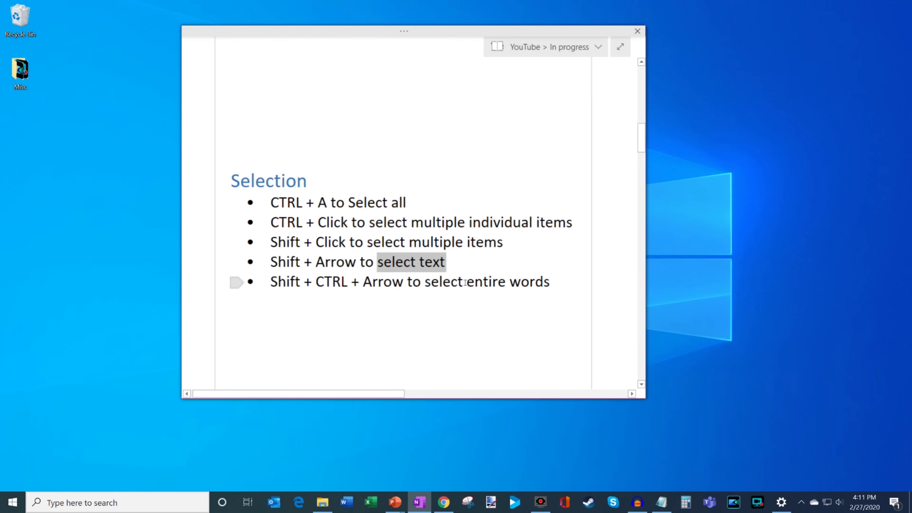
{"action": "key", "text": "ctrl+shift+Left"}
{"action": "key", "text": "ctrl+shift+Left"}
{"action": "key", "text": "ctrl+shift+Left"}
{"action": "key", "text": "ctrl+shift+Left"}
{"action": "key", "text": "ctrl+shift+Left"}
{"action": "key", "text": "Right"}
Step: Select the last Selection bullet, switch to the bullets above it, reduce the selection to "Shift + Arrow to select text", and clear it
{"action": "key", "text": "ctrl+shift+Down"}
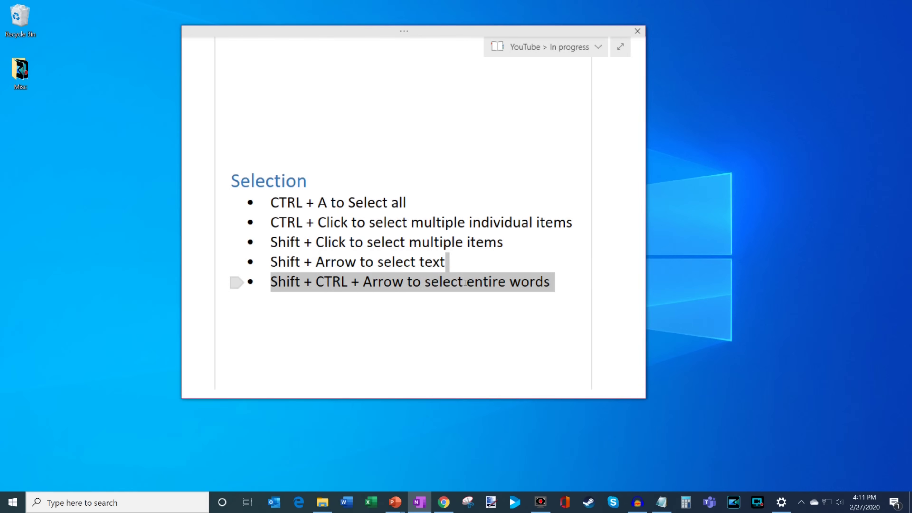
{"action": "key", "text": "ctrl+shift+Up"}
{"action": "key", "text": "ctrl+shift+Up"}
{"action": "key", "text": "ctrl+shift+Up"}
{"action": "key", "text": "ctrl+shift+Up"}
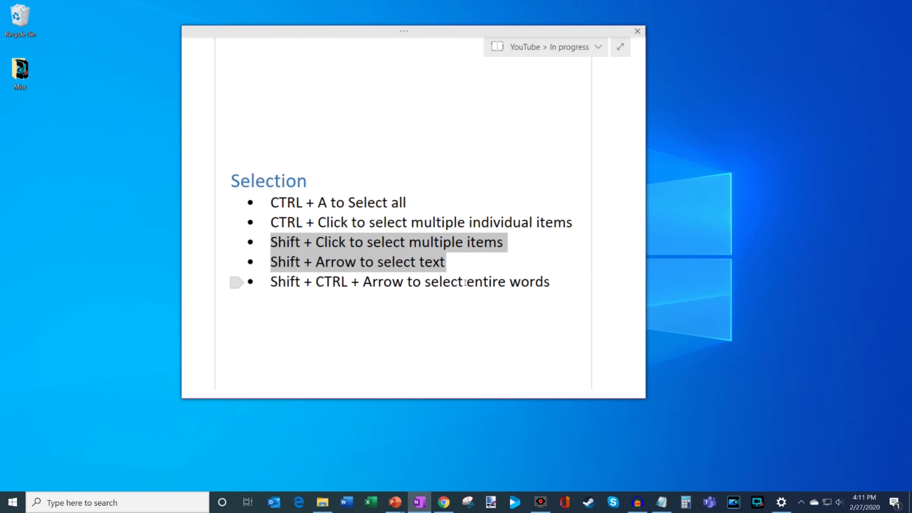
{"action": "key", "text": "ctrl+shift+Up"}
{"action": "key", "text": "ctrl+shift+Down"}
{"action": "key", "text": "ctrl+shift+Down"}
{"action": "key", "text": "ctrl+shift+Down"}
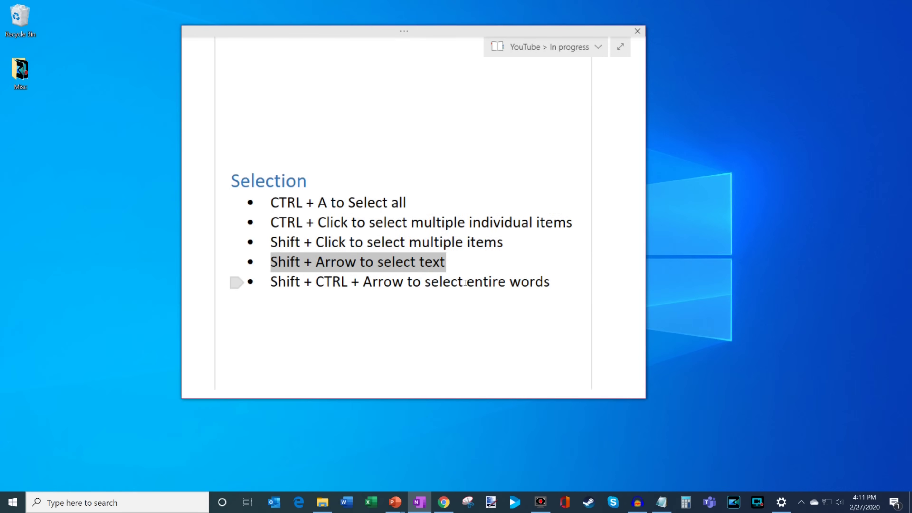
{"action": "key", "text": "Right"}
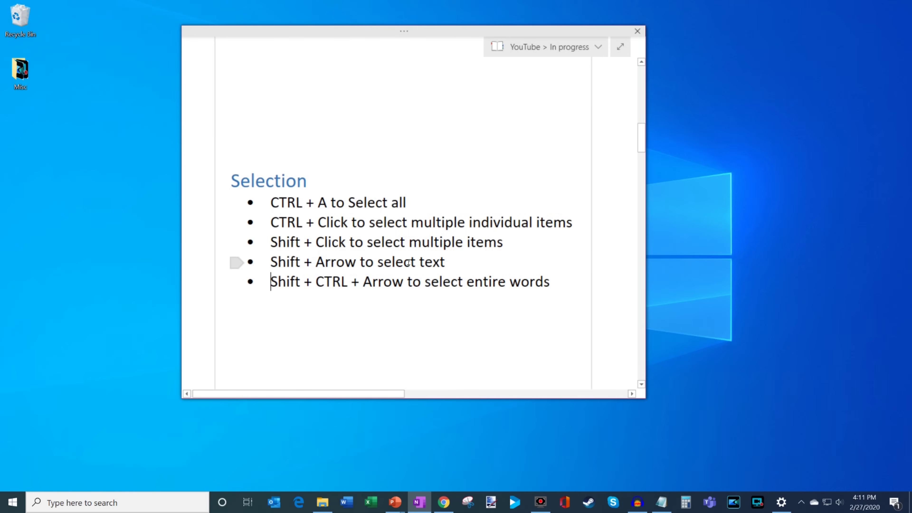
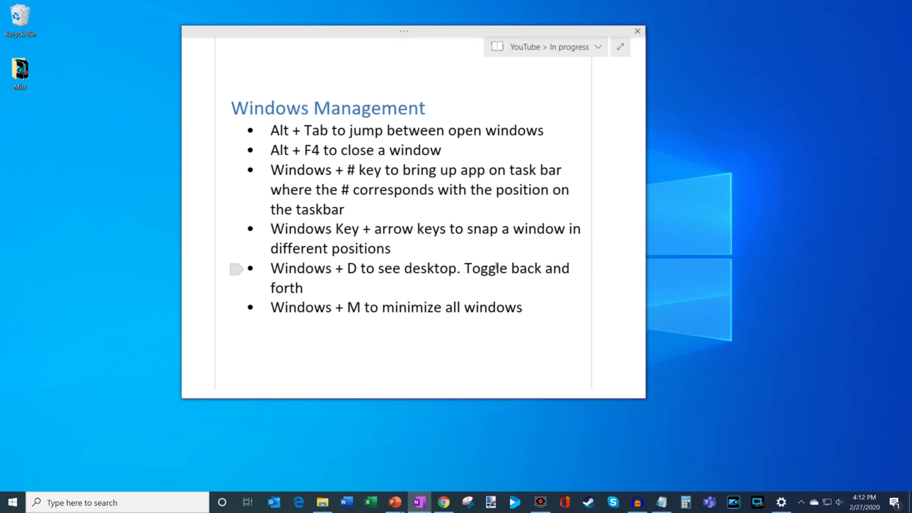
Step: Switch to the PowerPoint Thumbnails window showing the "Rotate Video" slide through the open-window switcher, and minimize it
{"action": "key", "text": "alt+Tab"}
{"action": "key", "text": "alt+Tab"}
{"action": "key", "text": "alt+Tab"}
{"action": "key", "text": "alt+Tab"}
{"action": "key", "text": "alt+Tab"}
{"action": "key", "text": "alt+Tab"}
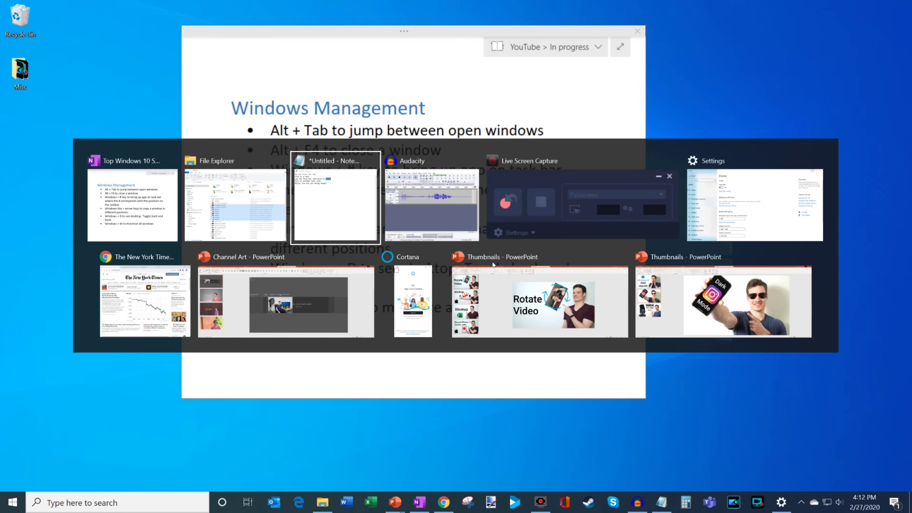
{"action": "key", "text": "alt+Tab"}
{"action": "key", "text": "alt+Tab"}
{"action": "key", "text": "alt+Tab"}
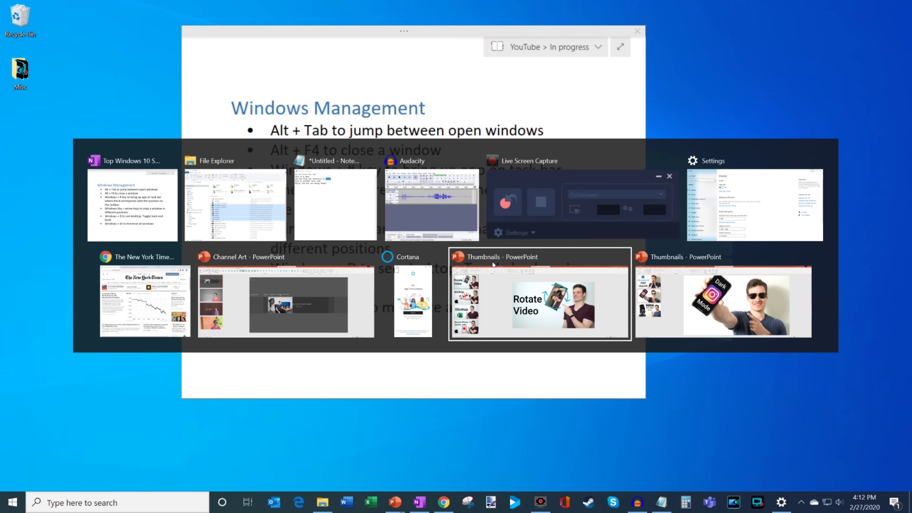
{"action": "left_click", "coordinate": [492, 265]}
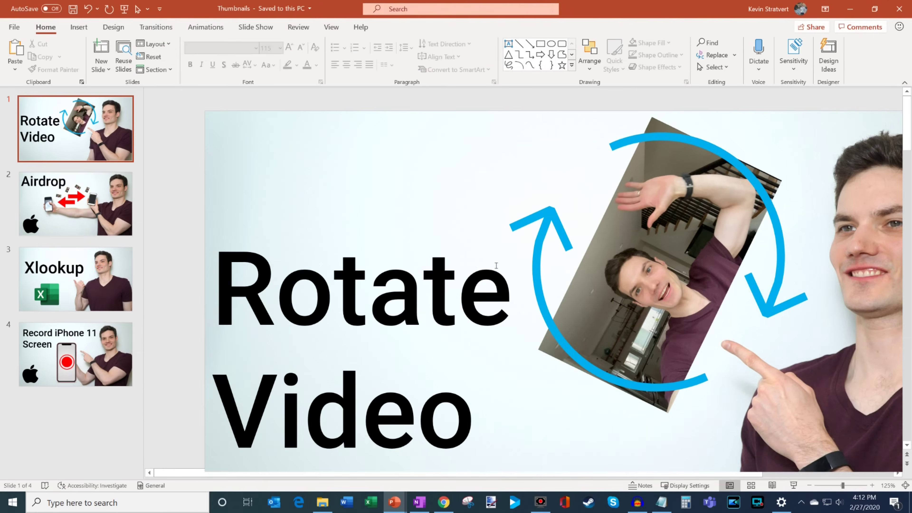
{"action": "left_click", "coordinate": [849, 9]}
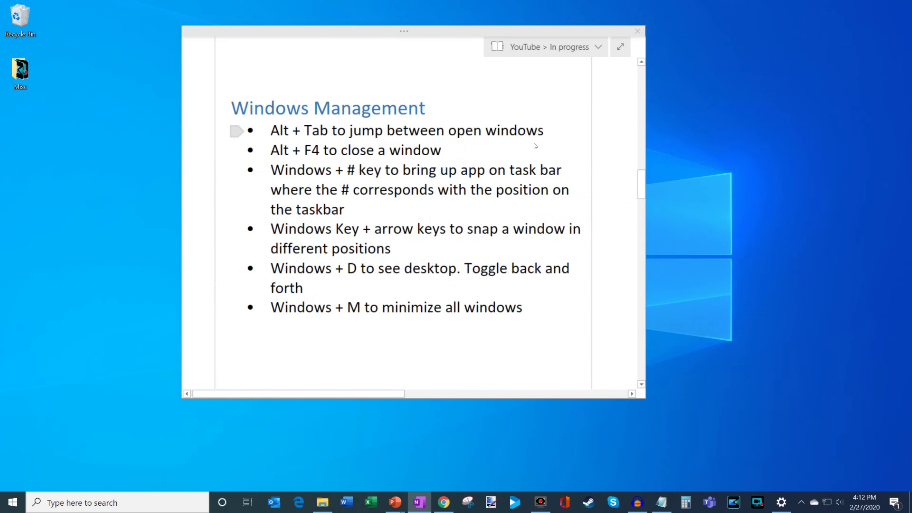
Step: Cycle forward and backward through the open windows in the window switcher, and dismiss it without switching
{"action": "key", "text": "alt+Tab"}
{"action": "key", "text": "alt+Tab"}
{"action": "key", "text": "alt+Tab"}
{"action": "key", "text": "alt+shift+Tab"}
{"action": "key", "text": "alt+shift+Tab"}
{"action": "key", "text": "alt+shift+Tab"}
{"action": "key", "text": "alt+Tab"}
{"action": "key", "text": "alt+Tab"}
{"action": "key", "text": "alt+Tab"}
{"action": "key", "text": "alt+shift+Tab"}
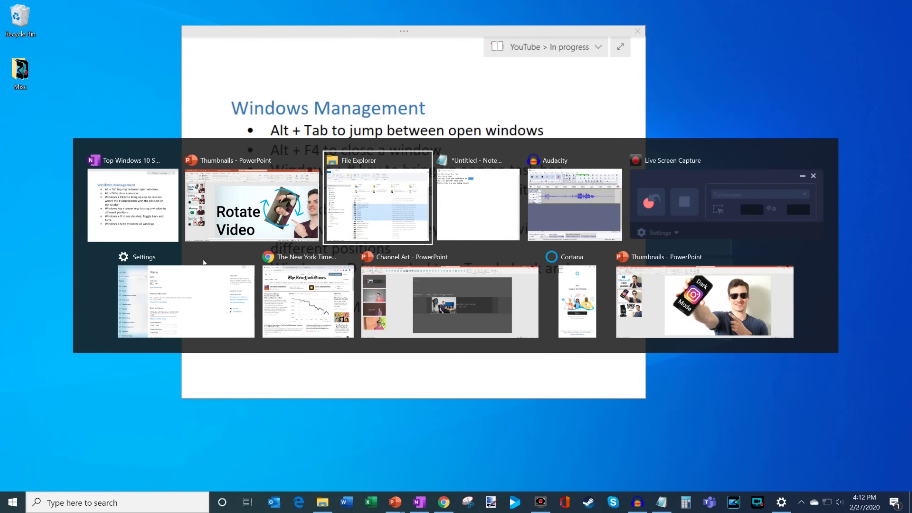
{"action": "key", "text": "Escape"}
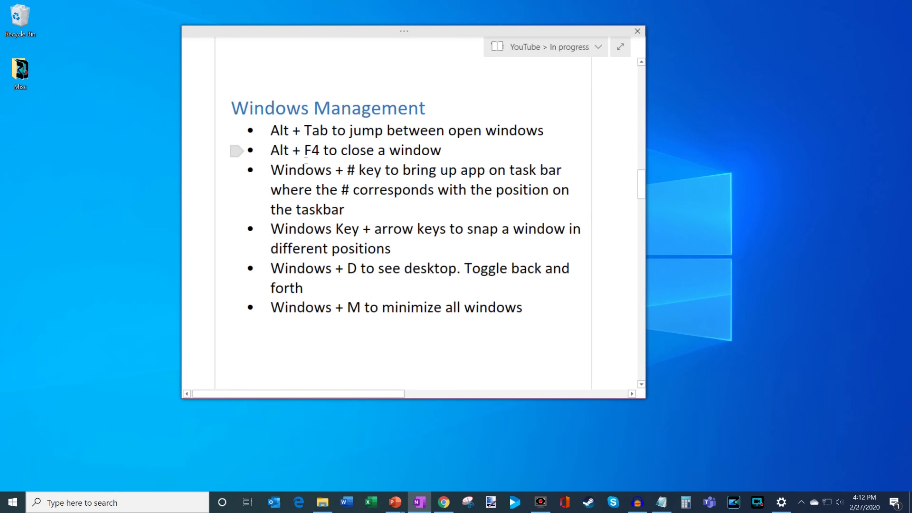
Step: Open Calculator, place it beside the notes, highlight the "Alt + F4 to close a window" bullet, and close Calculator with that shortcut
{"action": "left_click", "coordinate": [690, 496]}
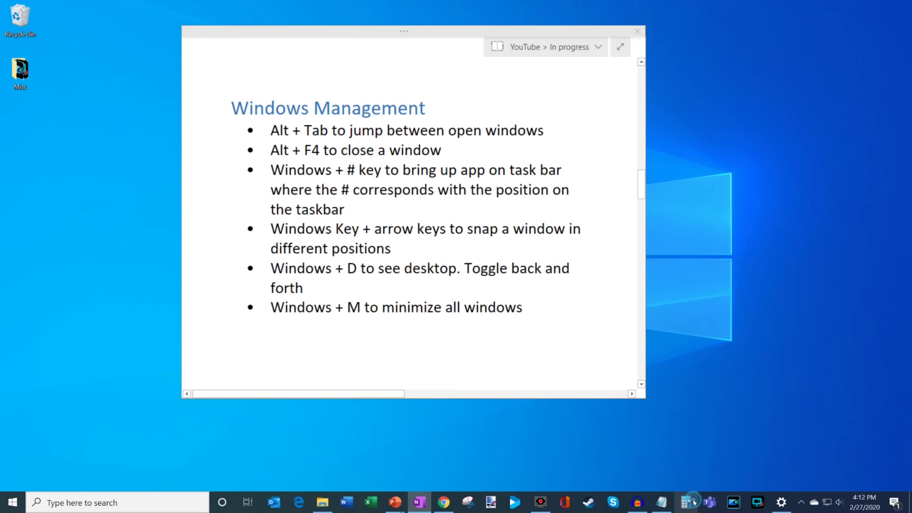
{"action": "left_click_drag", "start_coordinate": [240, 193], "coordinate": [137, 104]}
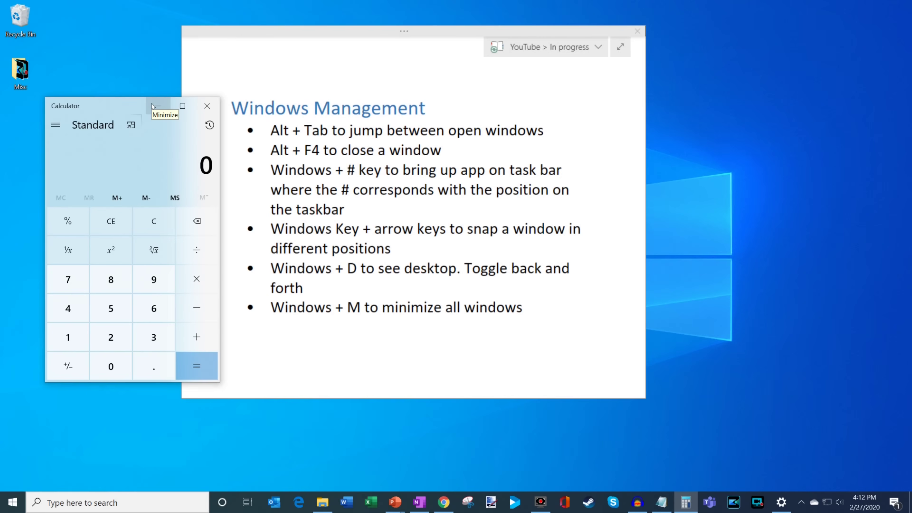
{"action": "left_click_drag", "start_coordinate": [276, 154], "coordinate": [441, 151]}
{"action": "left_click", "coordinate": [114, 104]}
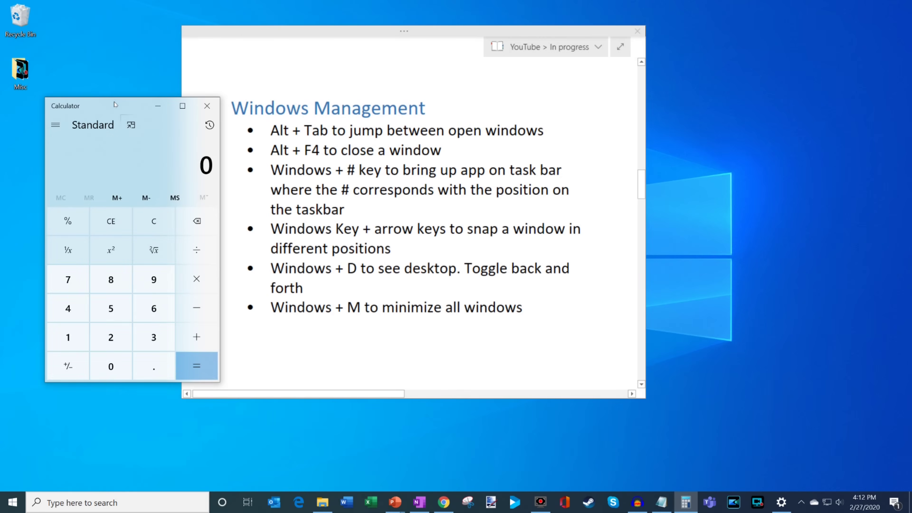
{"action": "key", "text": "alt+F4"}
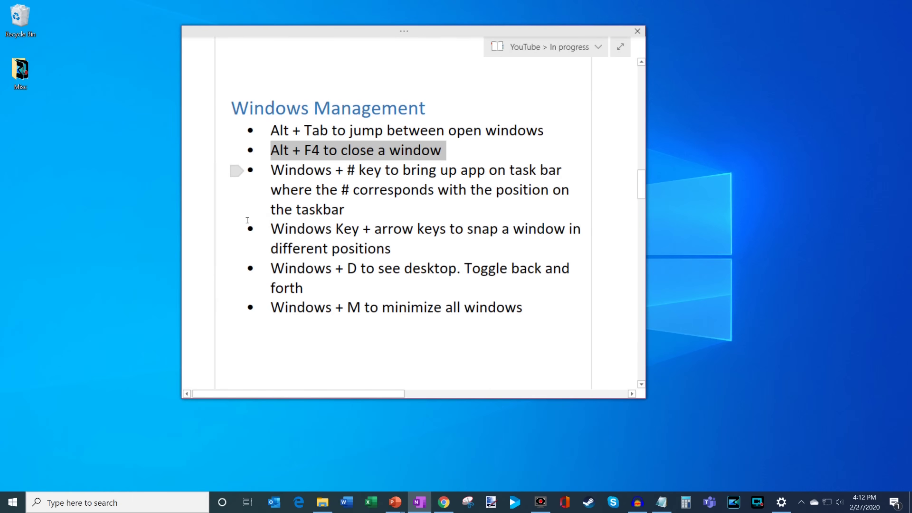
Step: Highlight "Windows + #" in the third Windows Management bullet, preview the File Explorer taskbar entry, and clear the highlight
{"action": "left_click_drag", "start_coordinate": [271, 170], "coordinate": [357, 174]}
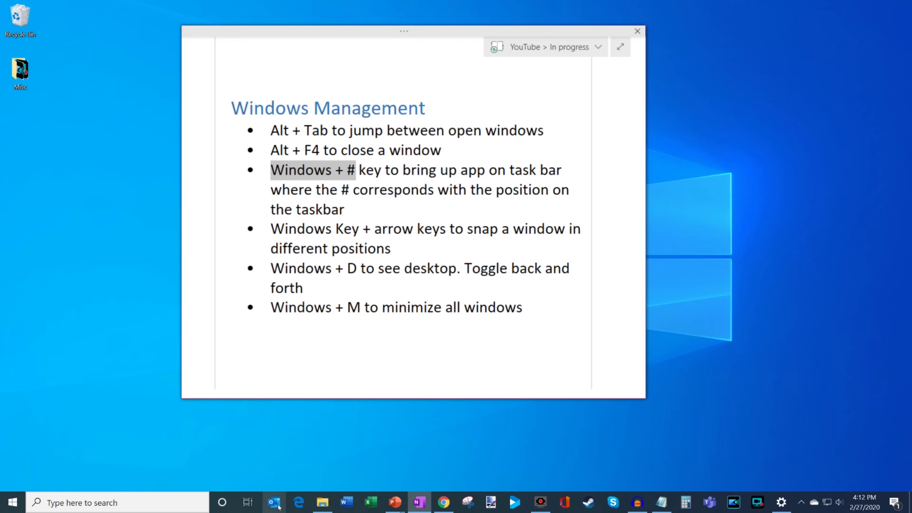
{"action": "mouse_move", "coordinate": [332, 507]}
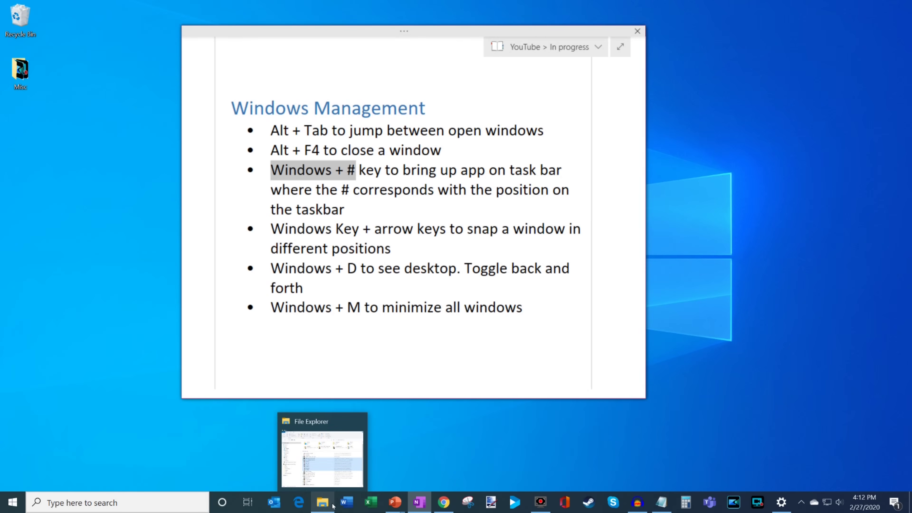
{"action": "left_click", "coordinate": [362, 360]}
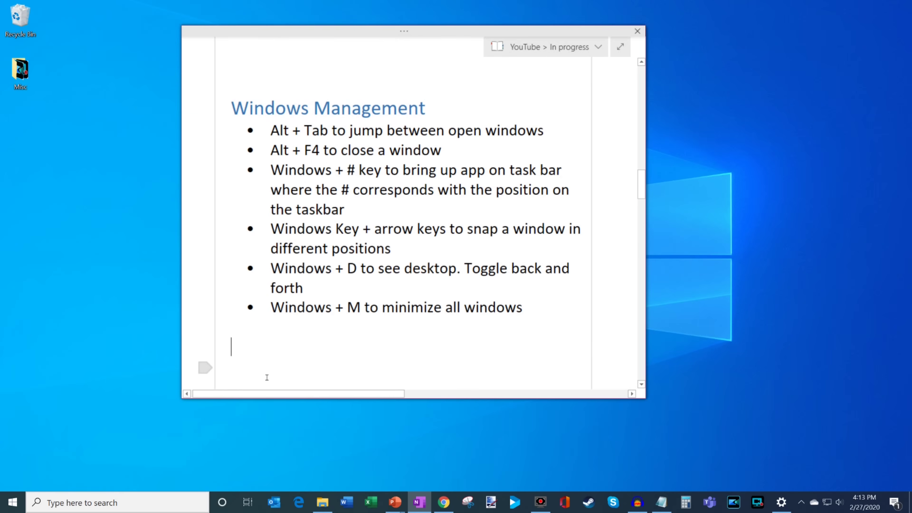
Step: Bring up Outlook by its taskbar position number, open Word, and minimize both windows
{"action": "key", "text": "super+1"}
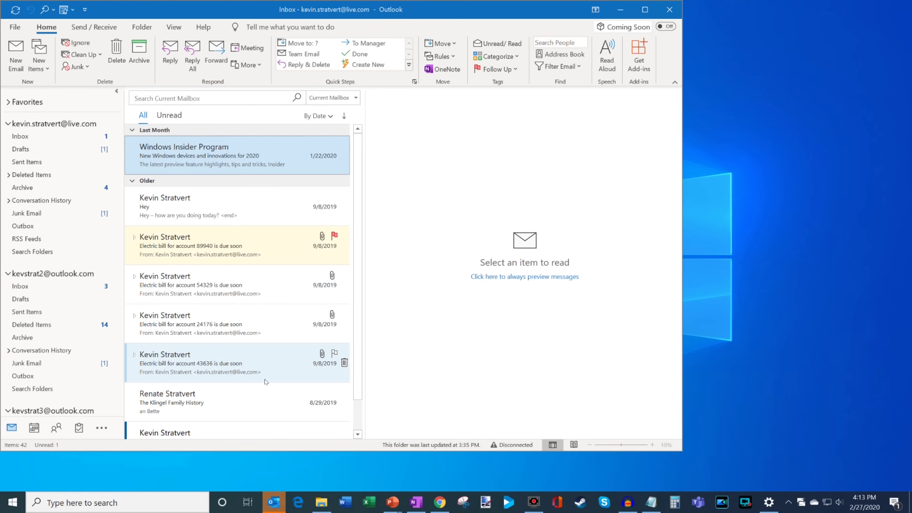
{"action": "left_click", "coordinate": [350, 509]}
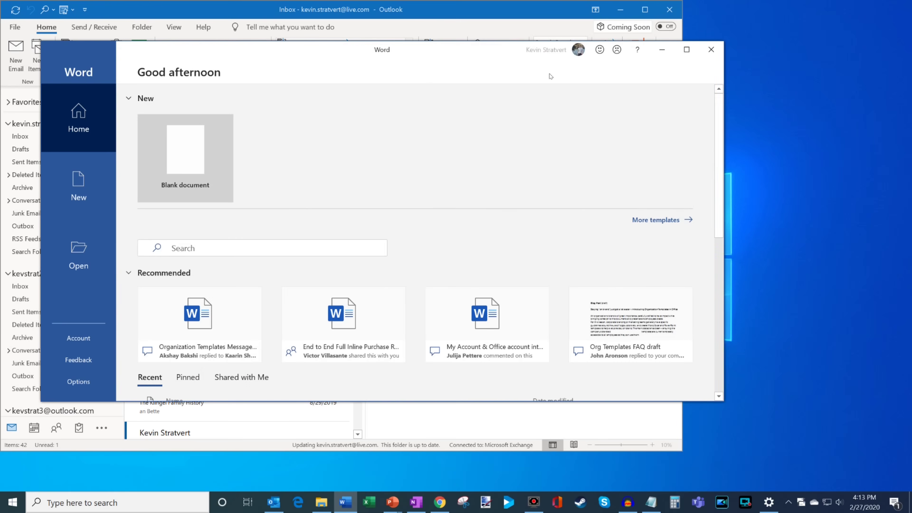
{"action": "left_click", "coordinate": [622, 10]}
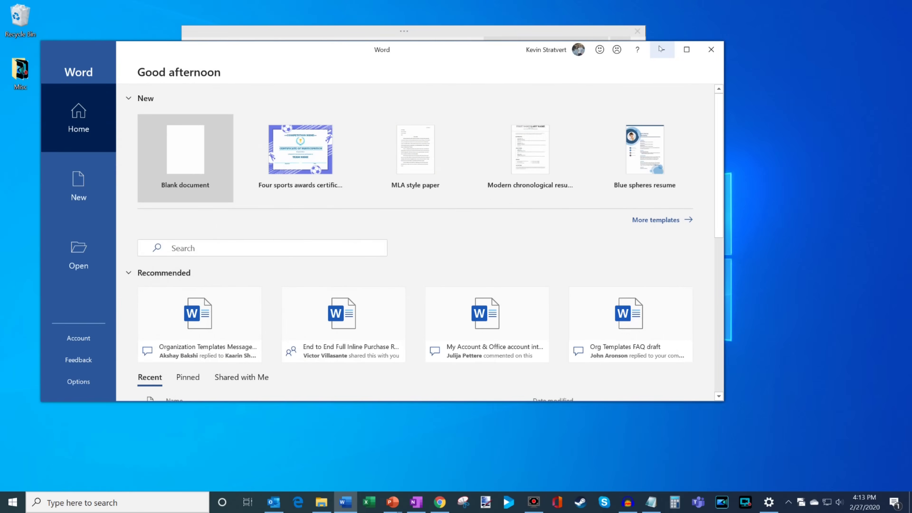
{"action": "left_click", "coordinate": [661, 49]}
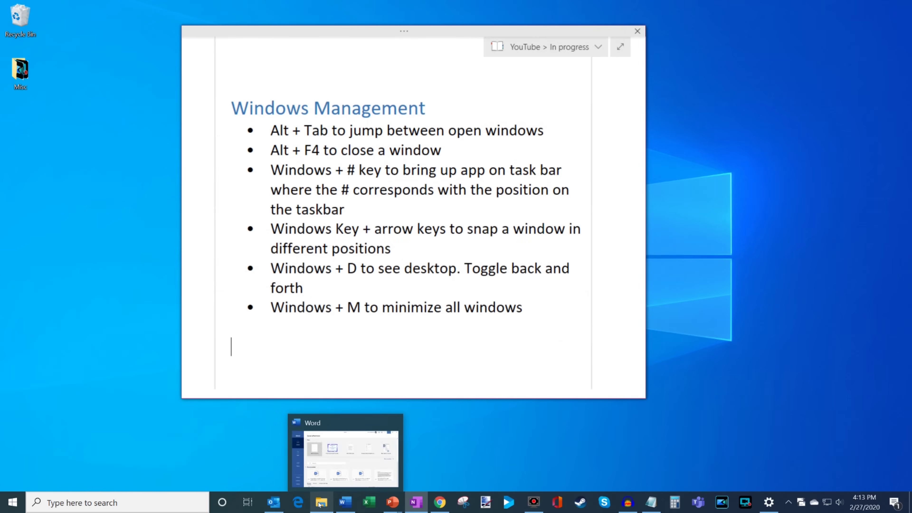
{"action": "mouse_move", "coordinate": [271, 505]}
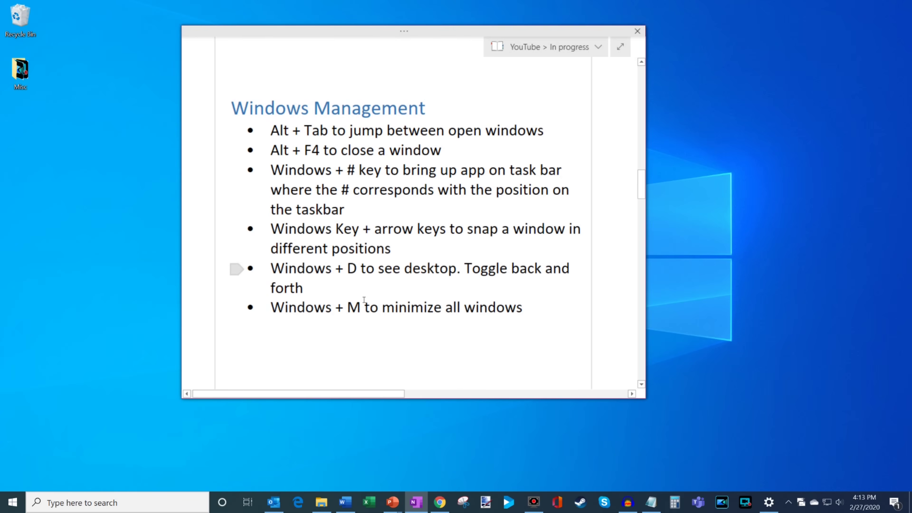
Step: Move the OneNote window nearer the middle of the desktop and place the cursor at the end of the arrow-key snapping bullet
{"action": "left_click_drag", "start_coordinate": [368, 31], "coordinate": [428, 43]}
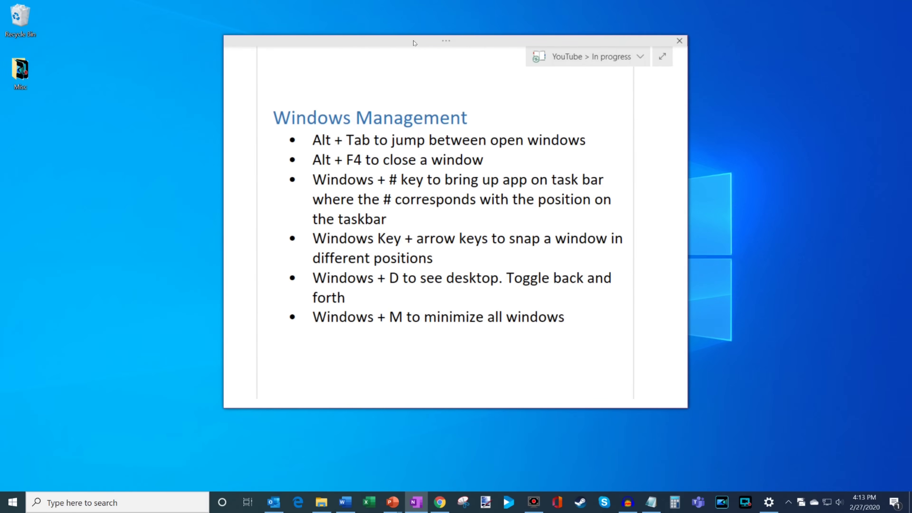
{"action": "left_click", "coordinate": [324, 236]}
{"action": "left_click_drag", "start_coordinate": [368, 238], "coordinate": [504, 256]}
{"action": "left_click", "coordinate": [504, 257]}
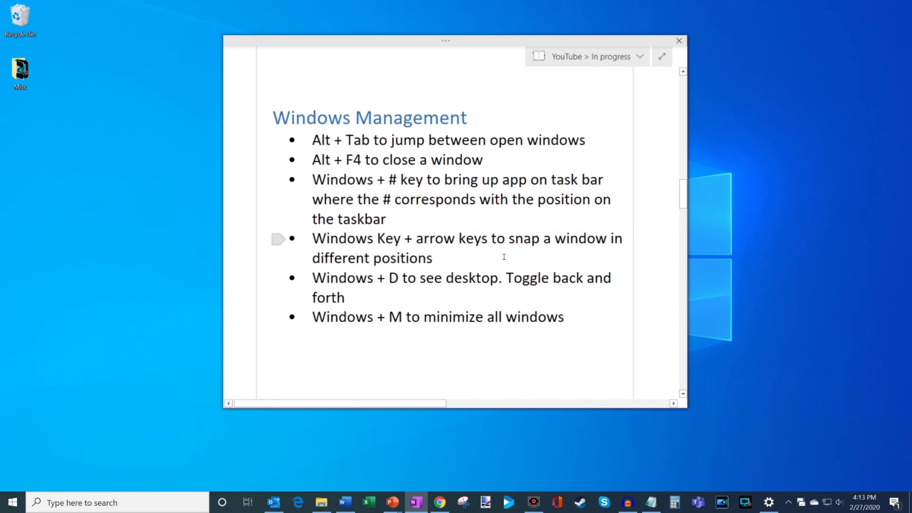
Step: Snap the OneNote window to the right half of the screen, move it to the left half, and return it to the right half
{"action": "key", "text": "super+Right"}
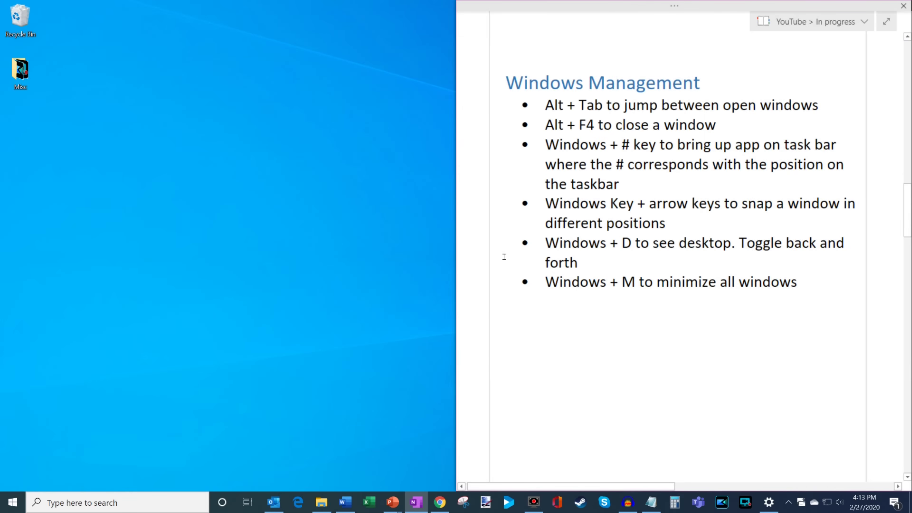
{"action": "key", "text": "super+Left"}
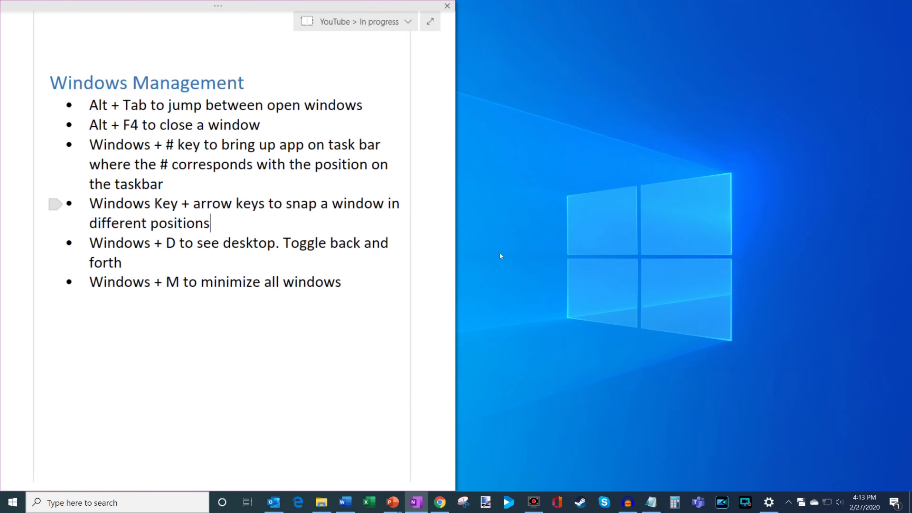
{"action": "key", "text": "super+Right"}
{"action": "key", "text": "super+Right"}
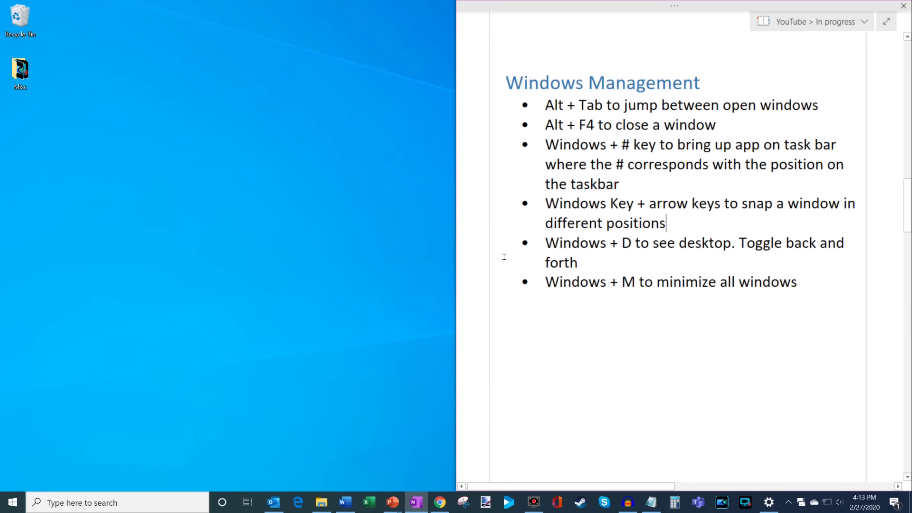
Step: Snap the OneNote window through the screen's quarter positions, starting and ending in the upper-right corner
{"action": "key", "text": "super+Up"}
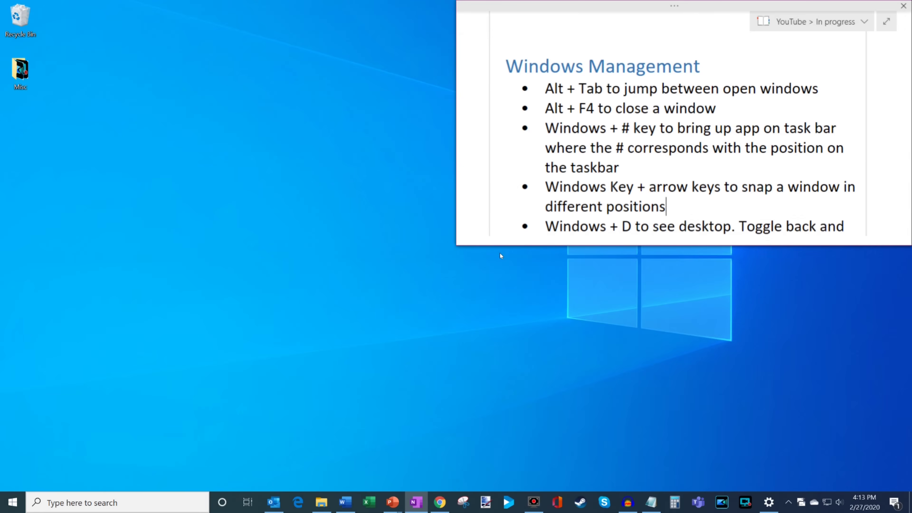
{"action": "key", "text": "super+Down"}
{"action": "key", "text": "super+Down"}
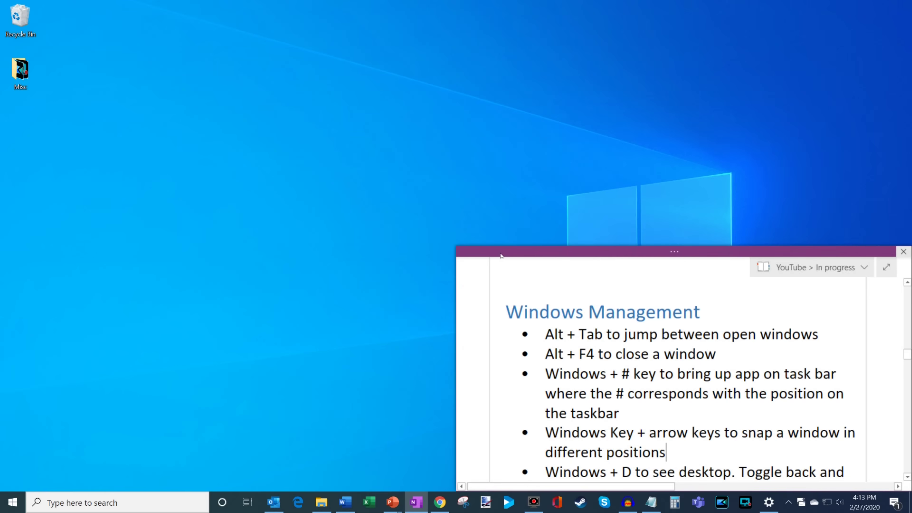
{"action": "key", "text": "super+Left"}
{"action": "key", "text": "super+Up"}
{"action": "key", "text": "super+Right"}
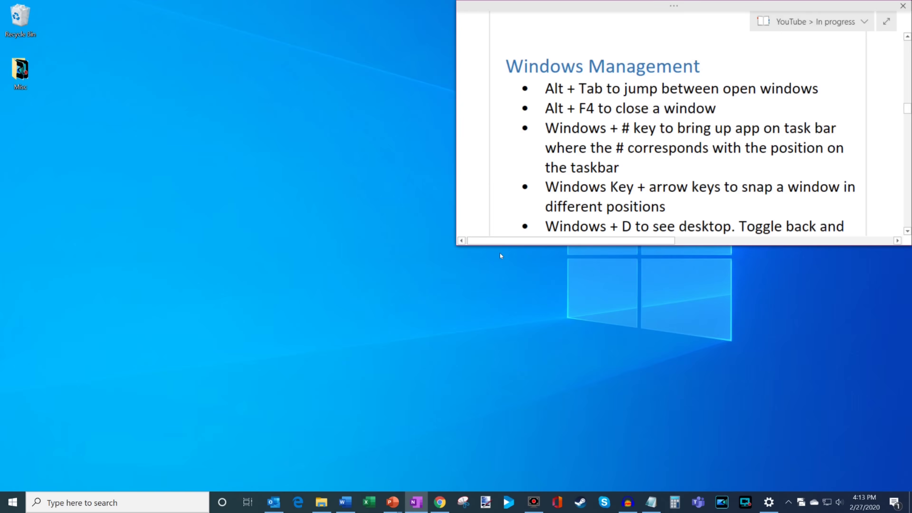
Step: Maximize the OneNote window, snap it to the left half, and restore it as a floating window mid-desktop
{"action": "key", "text": "super+Up"}
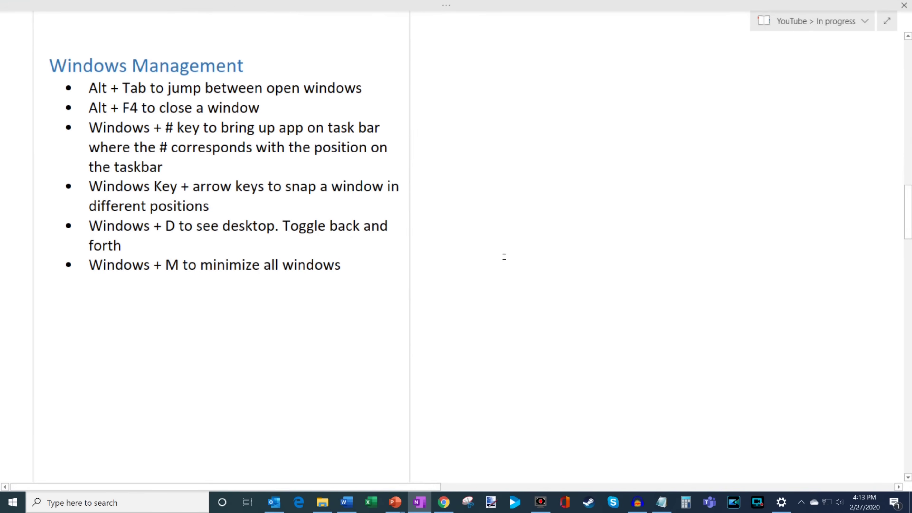
{"action": "key", "text": "super+Left"}
{"action": "left_click_drag", "start_coordinate": [269, 5], "coordinate": [498, 47]}
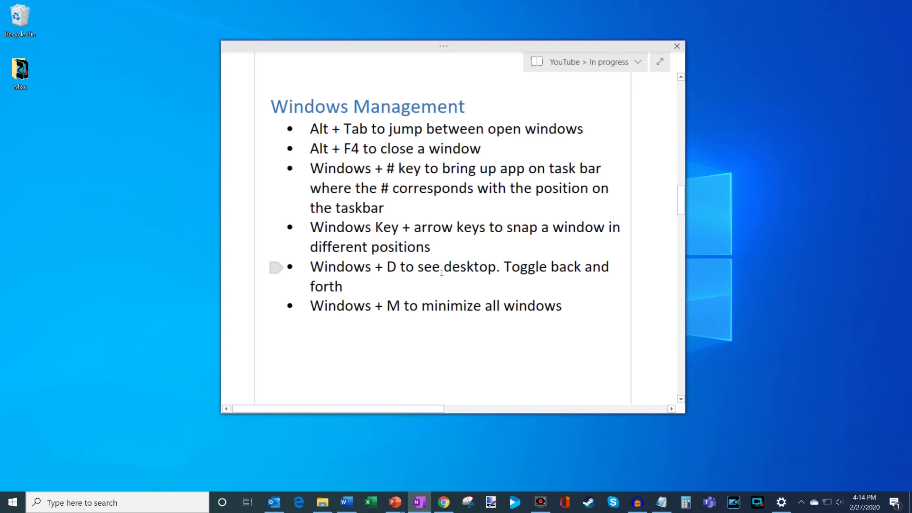
Step: Highlight the "Windows + D to see desktop" bullet and toggle repeatedly between the bare desktop and the open windows
{"action": "triple_click", "coordinate": [326, 268]}
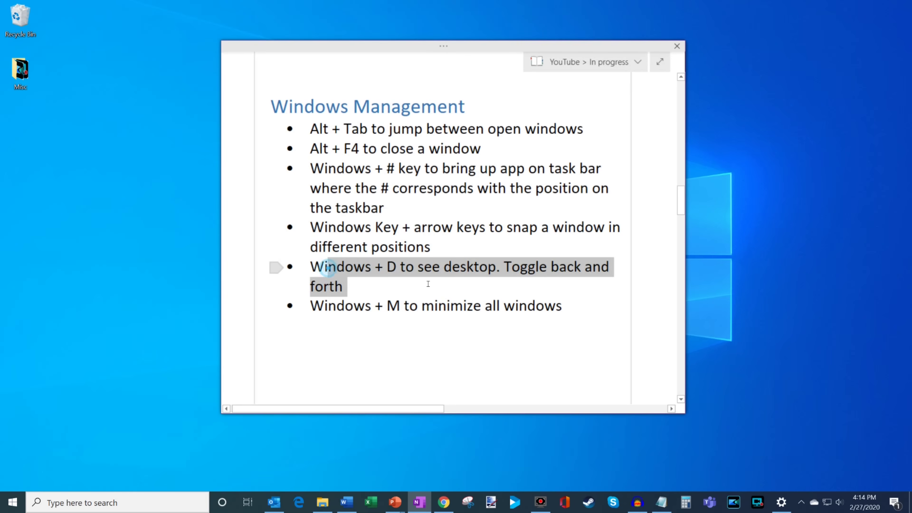
{"action": "key", "text": "super+d"}
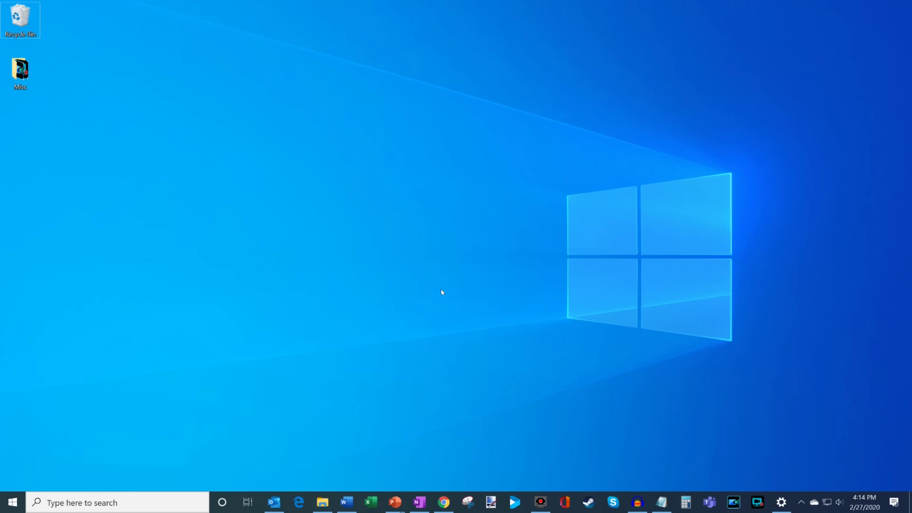
{"action": "key", "text": "super+d"}
{"action": "key", "text": "super+d"}
{"action": "key", "text": "super+d"}
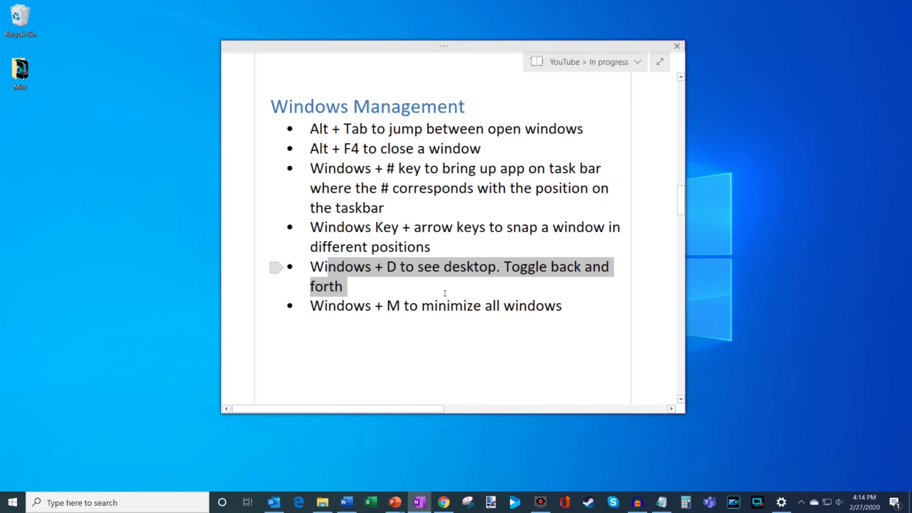
{"action": "key", "text": "super+d"}
{"action": "key", "text": "super+d"}
Step: Minimize all windows, restore the OneNote window, and clear the highlight on the "Windows + D" bullet
{"action": "key", "text": "super+m"}
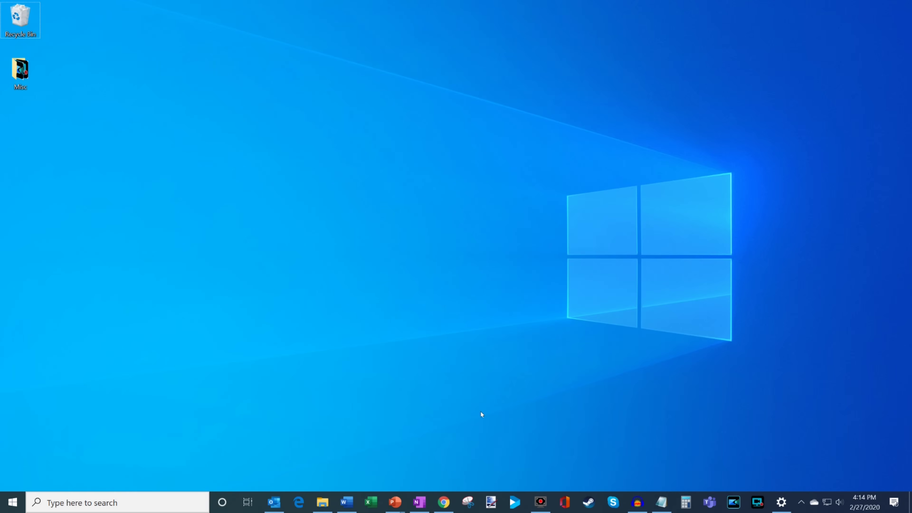
{"action": "left_click", "coordinate": [419, 503]}
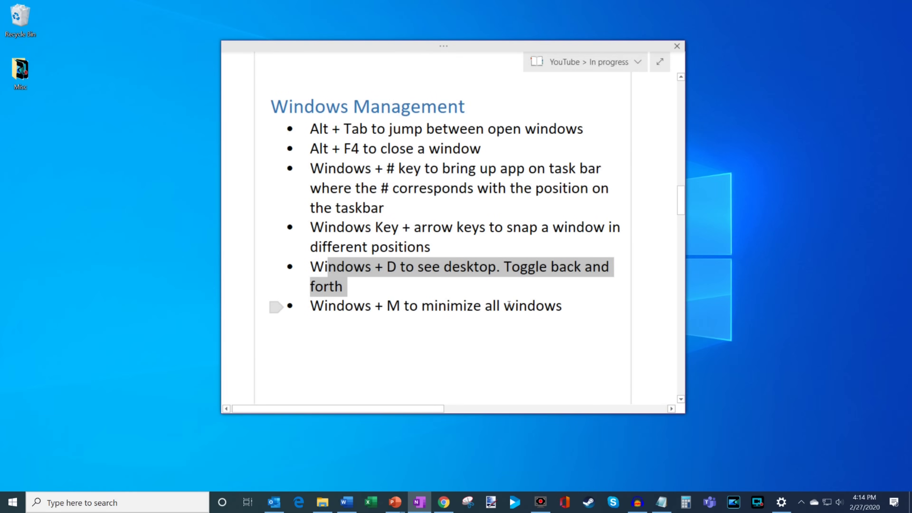
{"action": "left_click", "coordinate": [365, 270]}
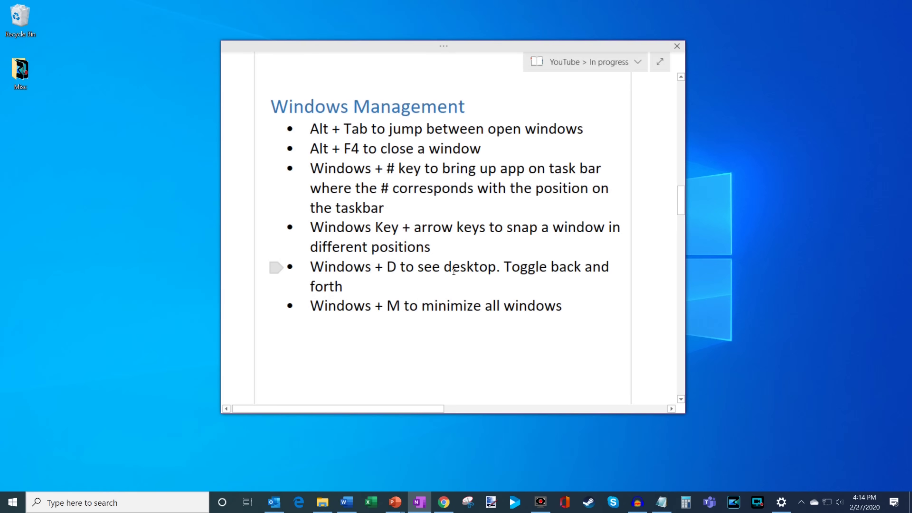
Step: Move the OneNote window to the right half of the desktop and highlight the first Browser Navigation bullet
{"action": "left_click", "coordinate": [26, 85]}
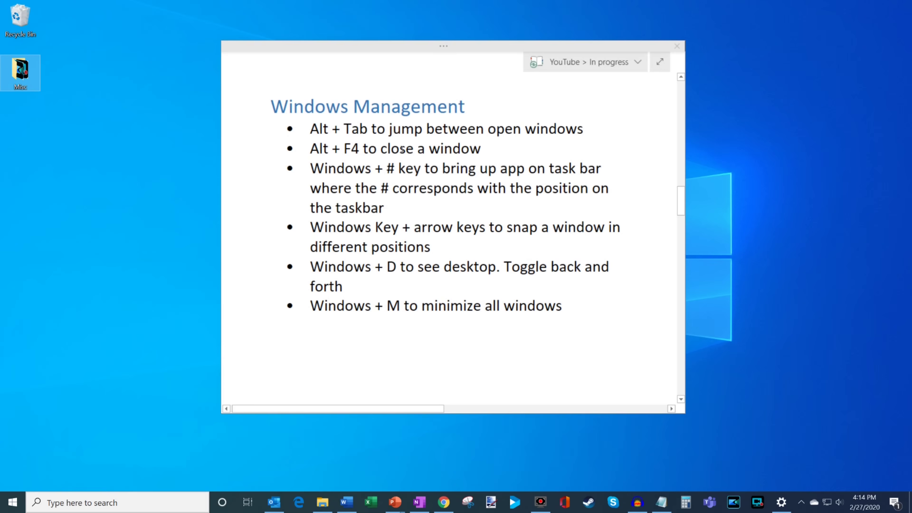
{"action": "scroll", "coordinate": [403, 155], "scroll_direction": "down", "scroll_amount": 10}
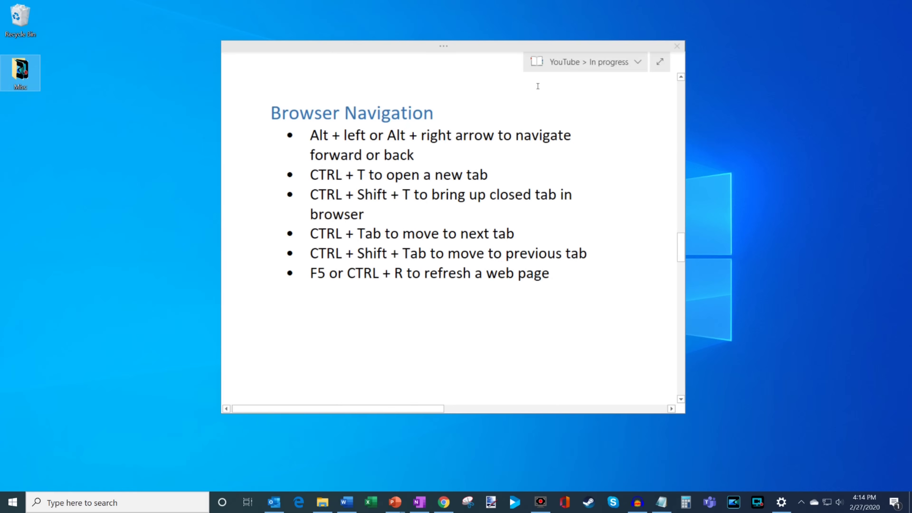
{"action": "left_click_drag", "start_coordinate": [513, 50], "coordinate": [731, 58]}
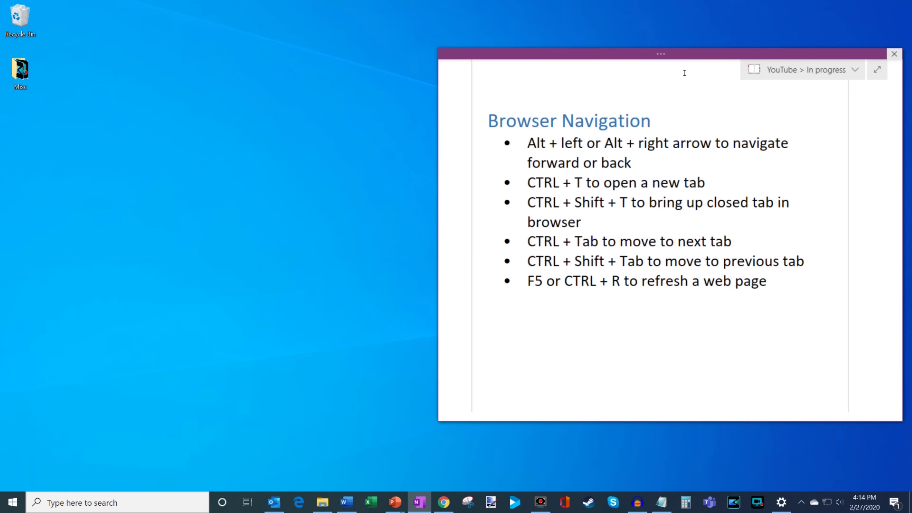
{"action": "left_click_drag", "start_coordinate": [526, 142], "coordinate": [689, 163]}
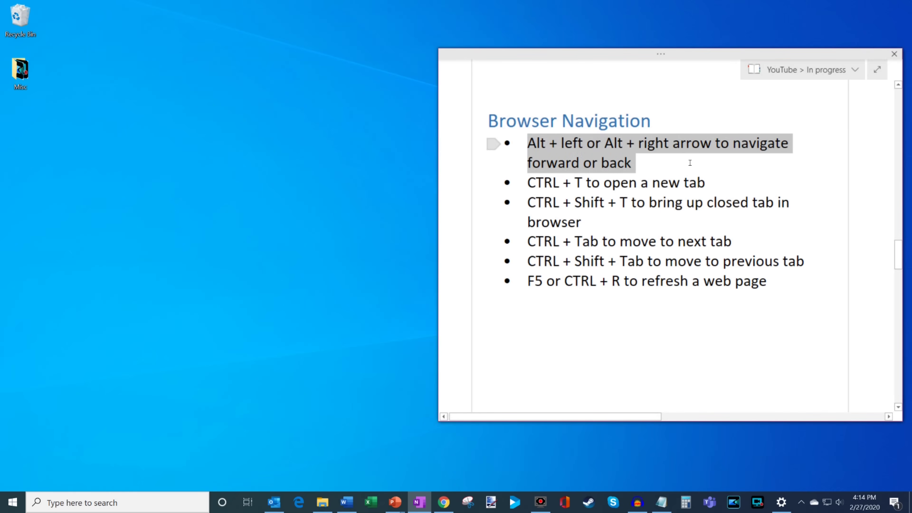
Step: Switch to Chrome showing The New York Times and maximize its window
{"action": "left_click", "coordinate": [444, 502]}
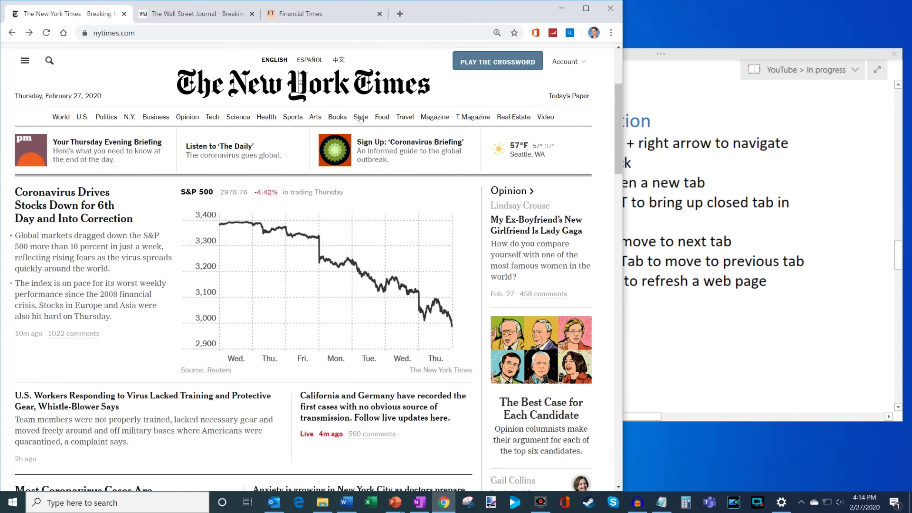
{"action": "left_click_drag", "start_coordinate": [463, 19], "coordinate": [477, 42]}
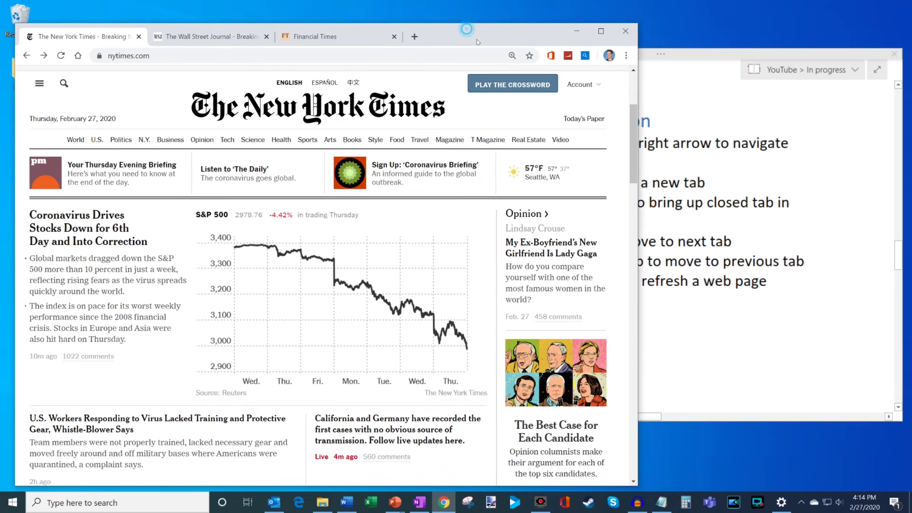
{"action": "double_click", "coordinate": [477, 42]}
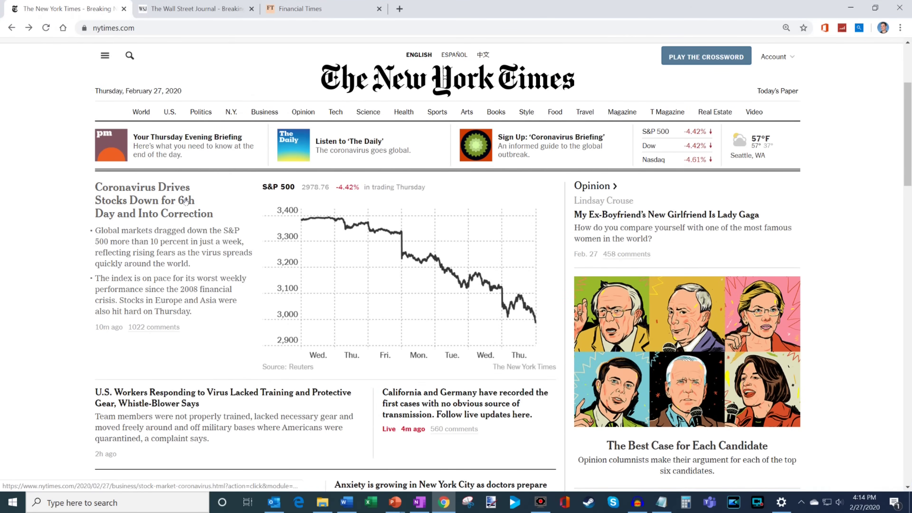
Step: Open the "Coronavirus Drives Stocks Down" article and navigate back to the front page, twice, and minimize Chrome
{"action": "left_click", "coordinate": [180, 200]}
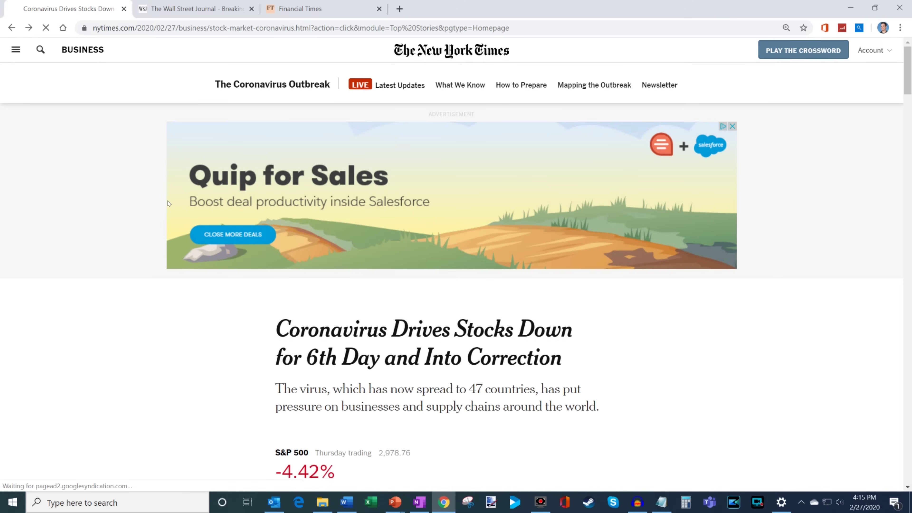
{"action": "key", "text": "alt+Left"}
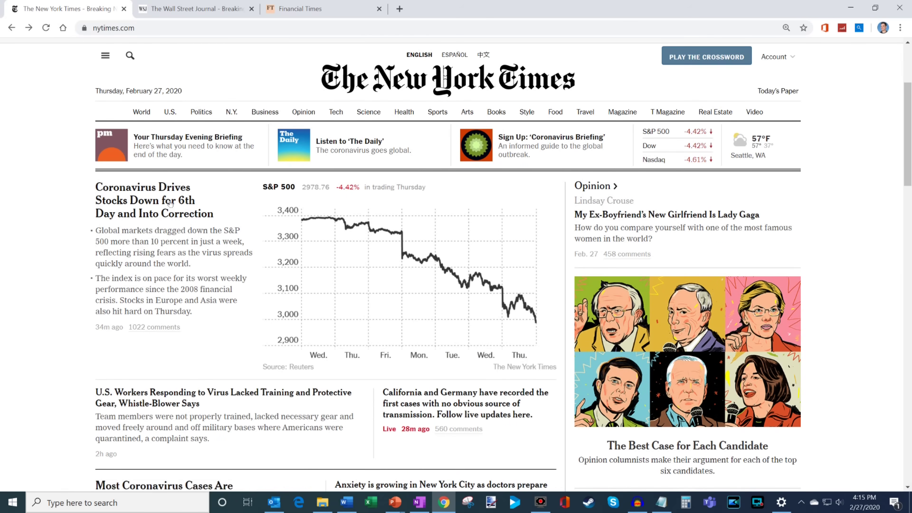
{"action": "left_click", "coordinate": [170, 204]}
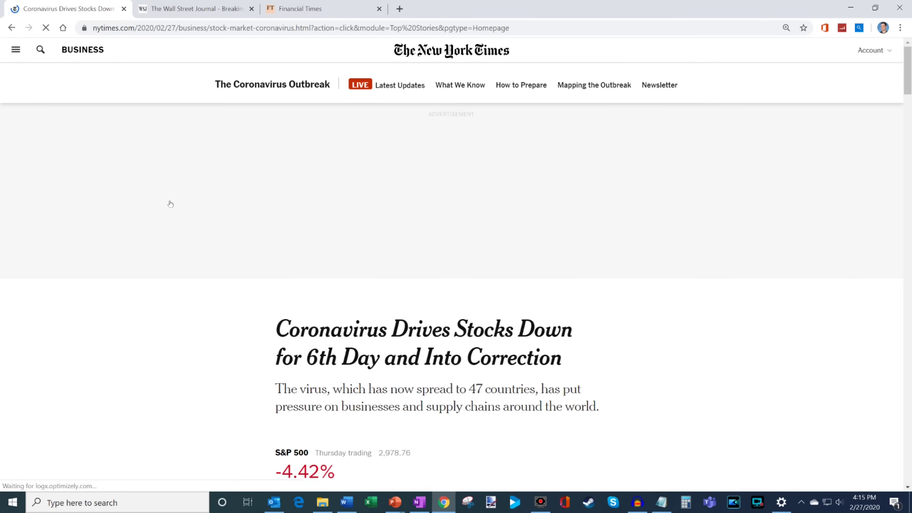
{"action": "key", "text": "alt+Left"}
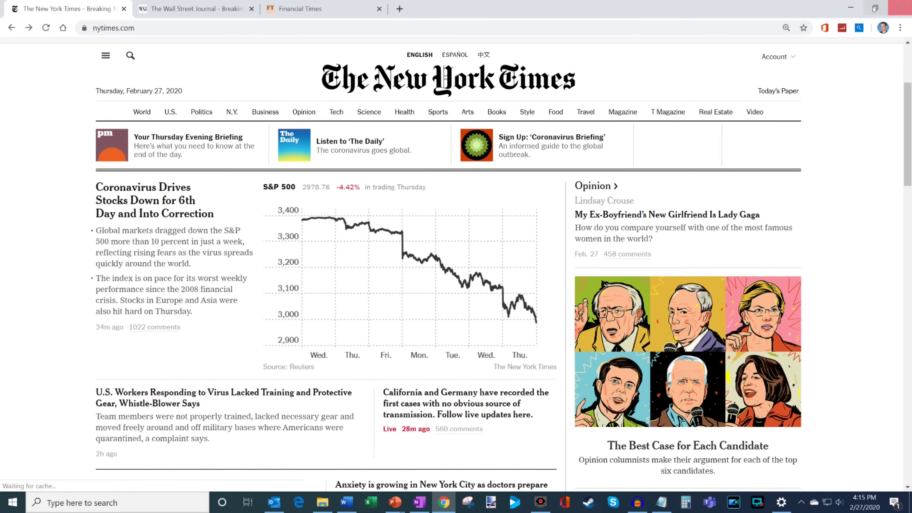
{"action": "left_click", "coordinate": [852, 7]}
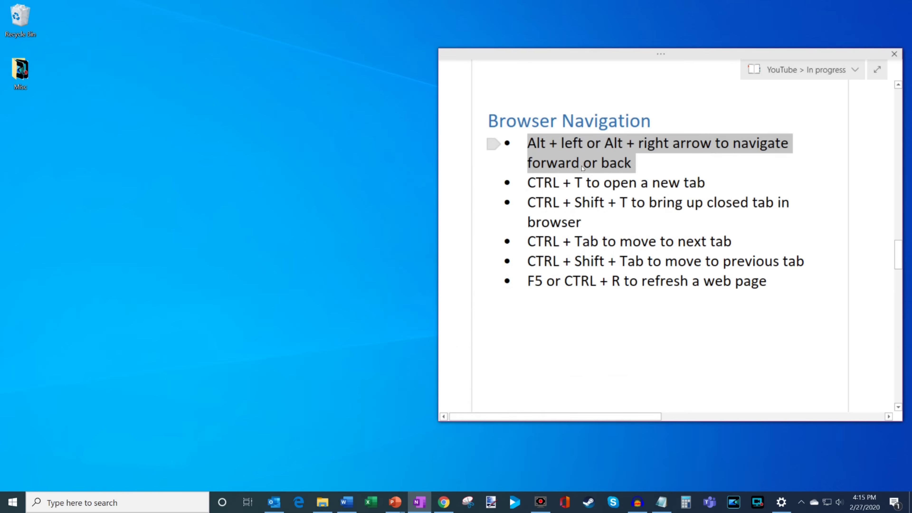
Step: Highlight the "CTRL + T to open a new tab" bullet and load facebook.com in a new Chrome tab, minimizing Chrome to finish
{"action": "left_click_drag", "start_coordinate": [525, 182], "coordinate": [747, 184]}
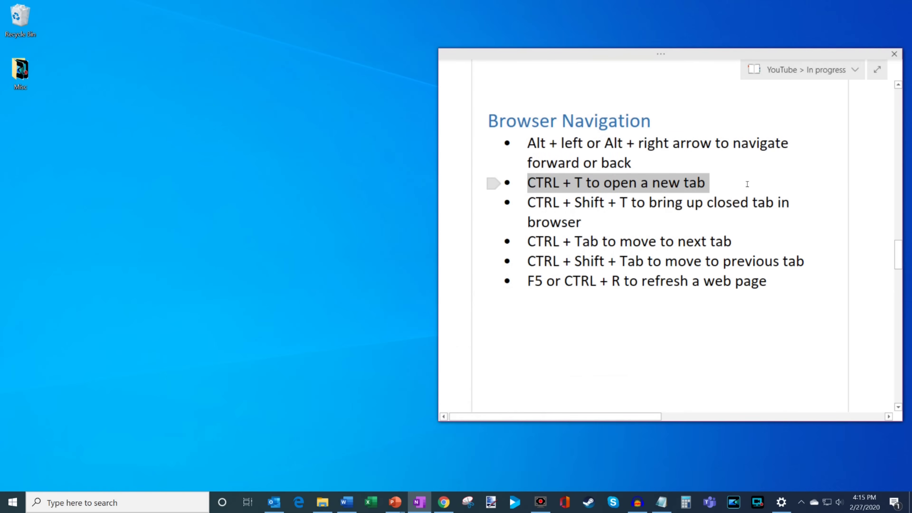
{"action": "key", "text": "alt+Tab"}
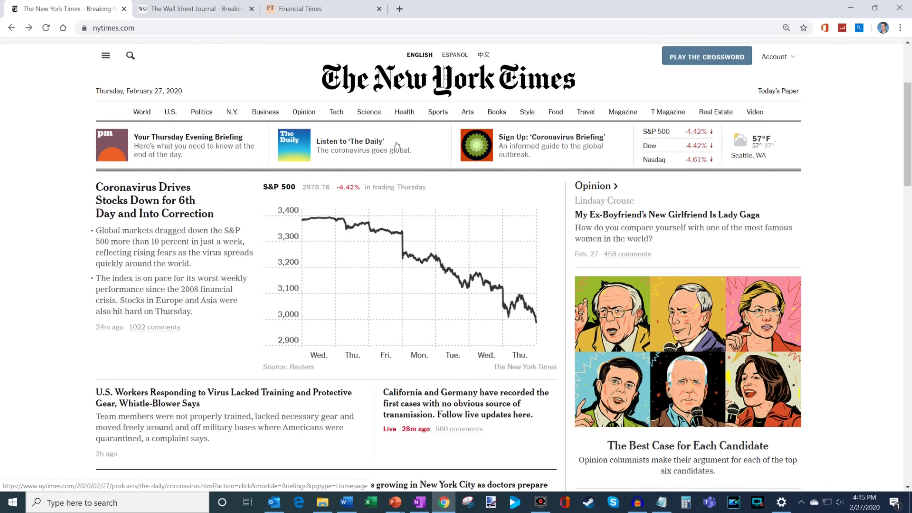
{"action": "key", "text": "ctrl+t"}
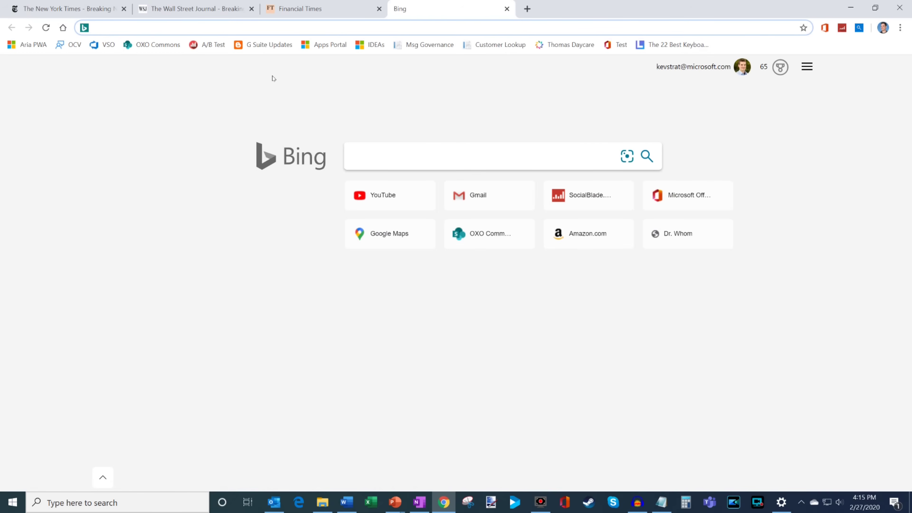
{"action": "type", "text": "fa"}
{"action": "key", "text": "Return"}
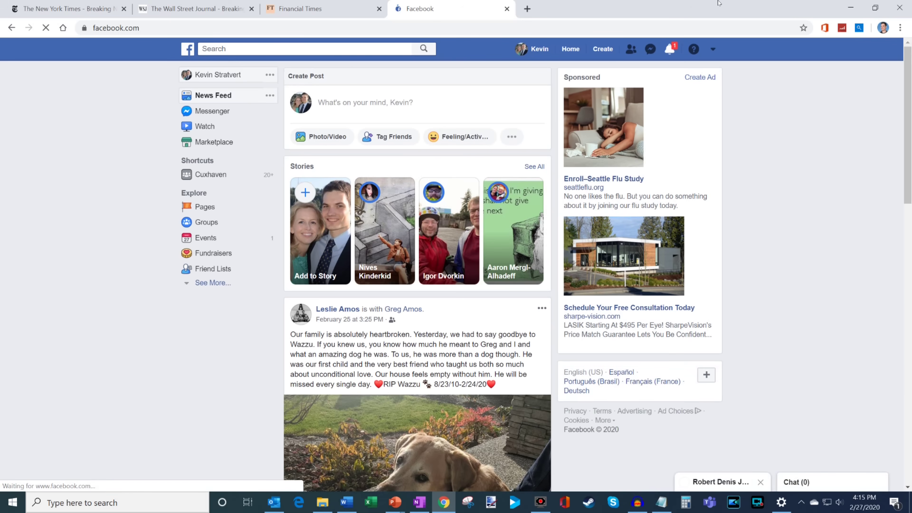
{"action": "left_click", "coordinate": [851, 7]}
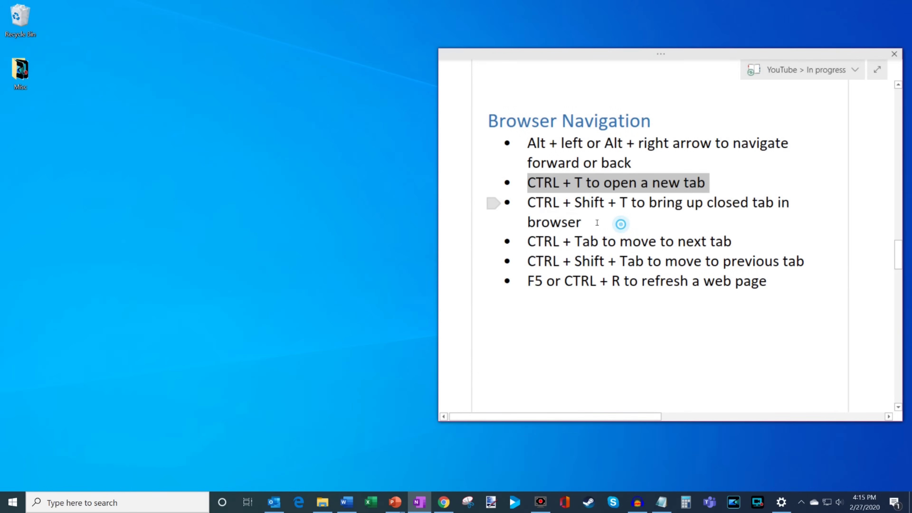
Step: Highlight the "CTRL + Shift + T" bullet, and close and reopen the Facebook tab in Chrome, minimizing the browser to finish
{"action": "left_click_drag", "start_coordinate": [621, 220], "coordinate": [529, 209]}
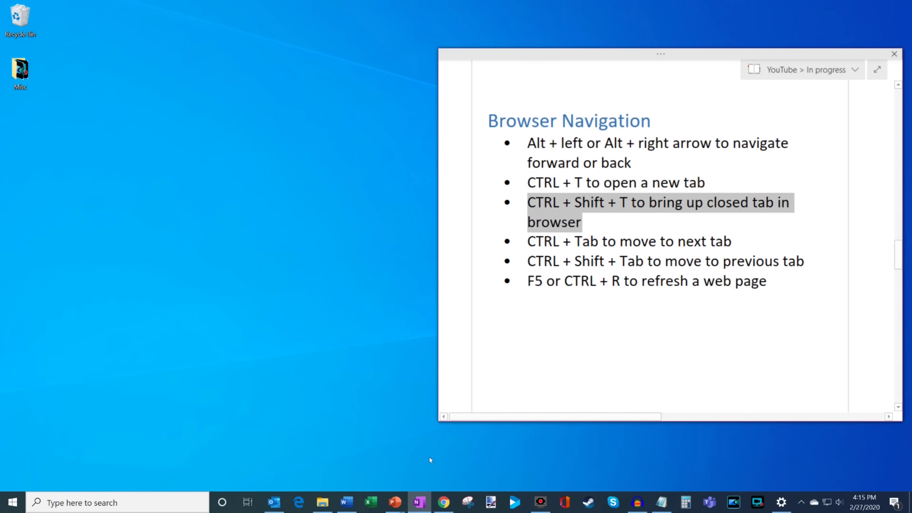
{"action": "left_click", "coordinate": [443, 505]}
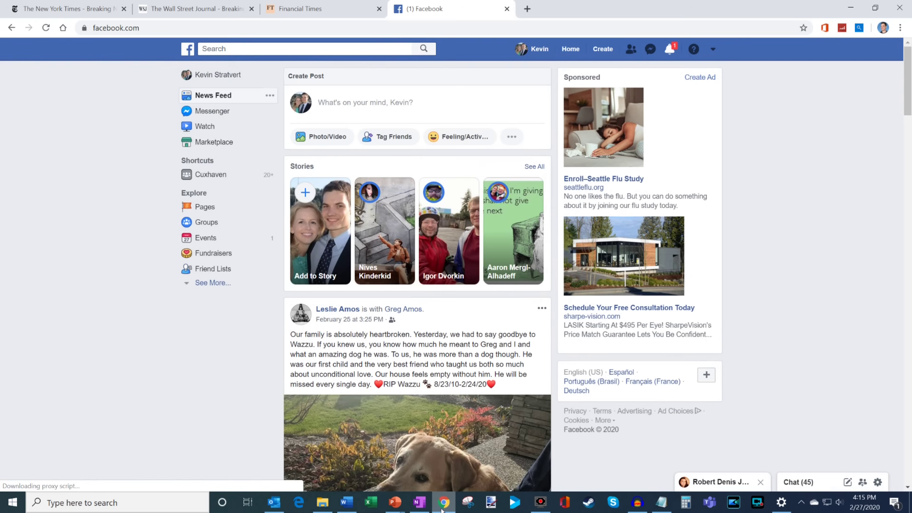
{"action": "middle_click", "coordinate": [430, 10]}
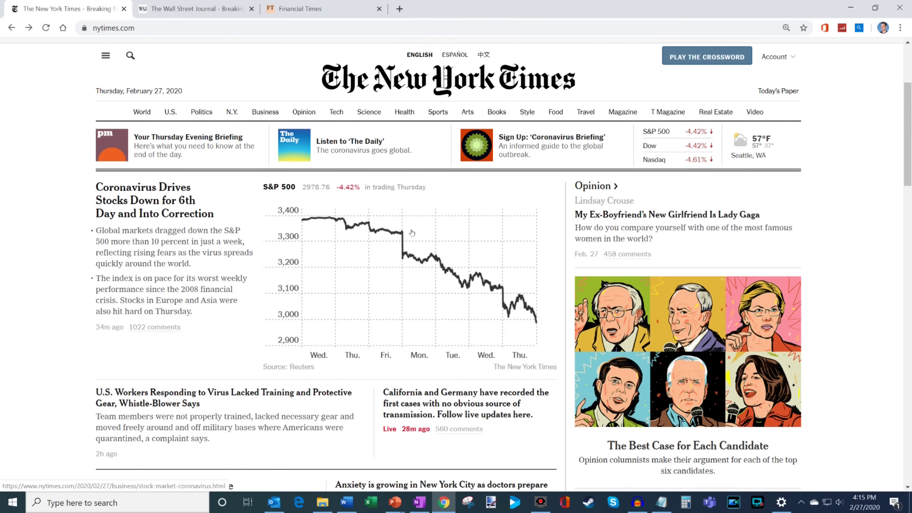
{"action": "key", "text": "ctrl+shift+t"}
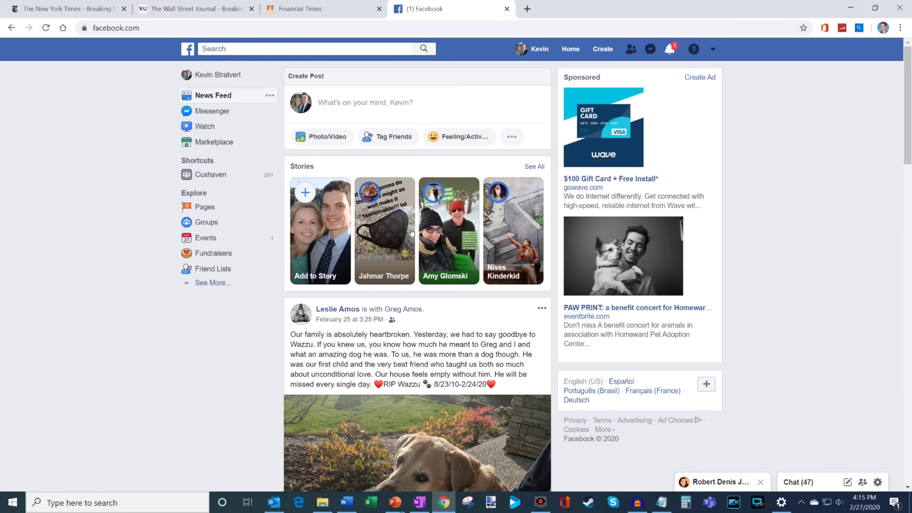
{"action": "left_click", "coordinate": [852, 6]}
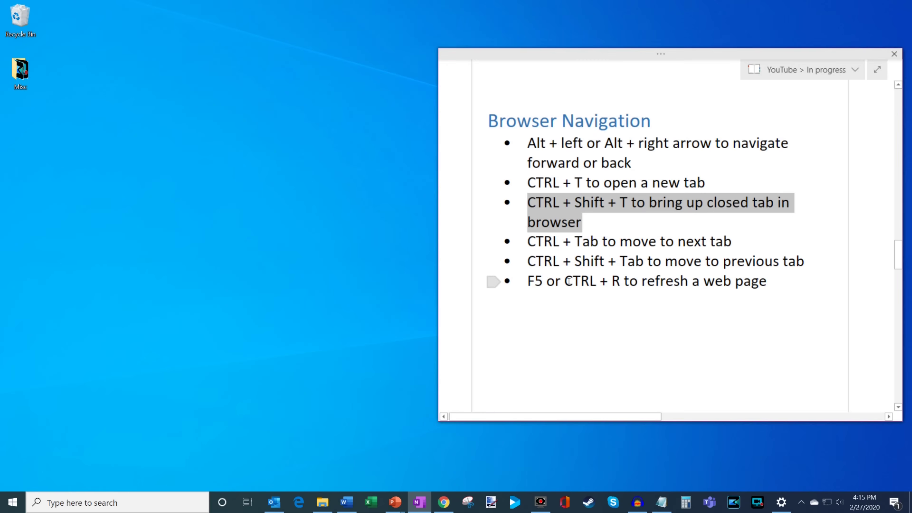
Step: Highlight the next-tab and previous-tab bullets and cycle forward through the Chrome tabs, ending on Facebook
{"action": "left_click_drag", "start_coordinate": [532, 243], "coordinate": [814, 264]}
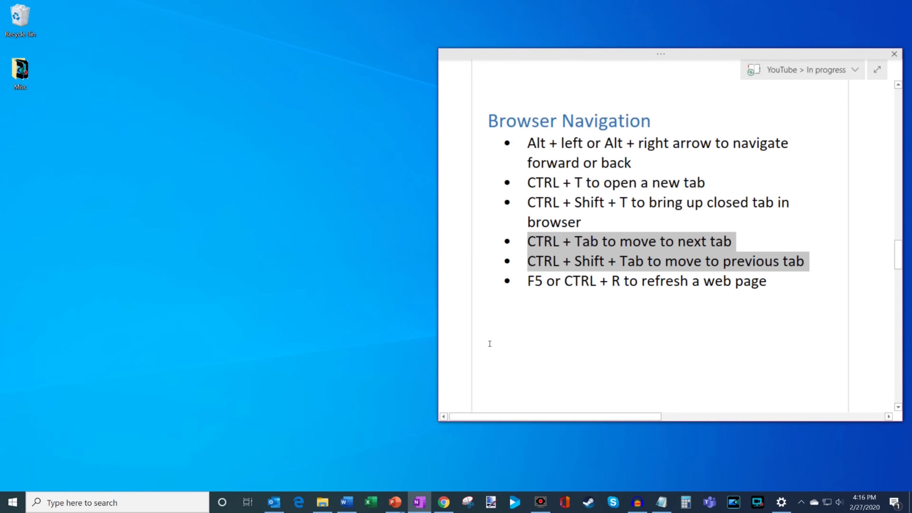
{"action": "left_click", "coordinate": [443, 503]}
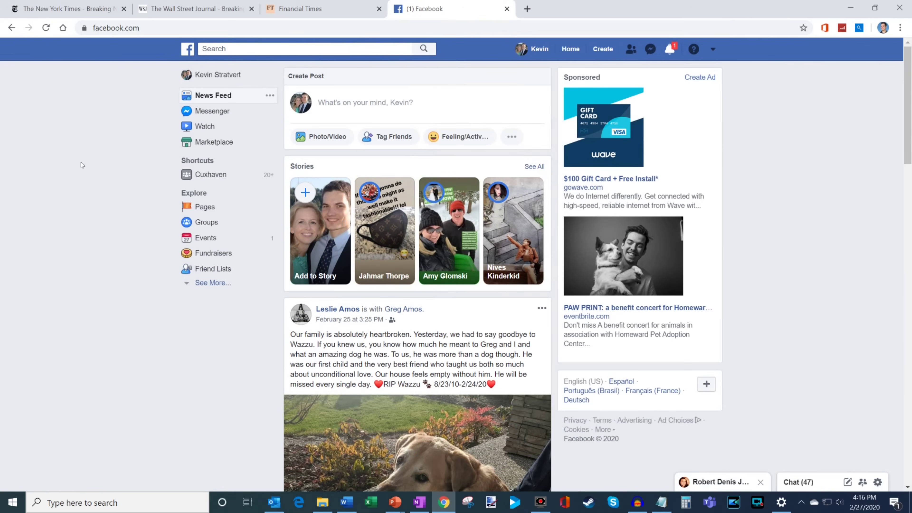
{"action": "left_click", "coordinate": [83, 131]}
{"action": "key", "text": "ctrl+Tab"}
{"action": "key", "text": "ctrl+Tab"}
{"action": "key", "text": "ctrl+Tab"}
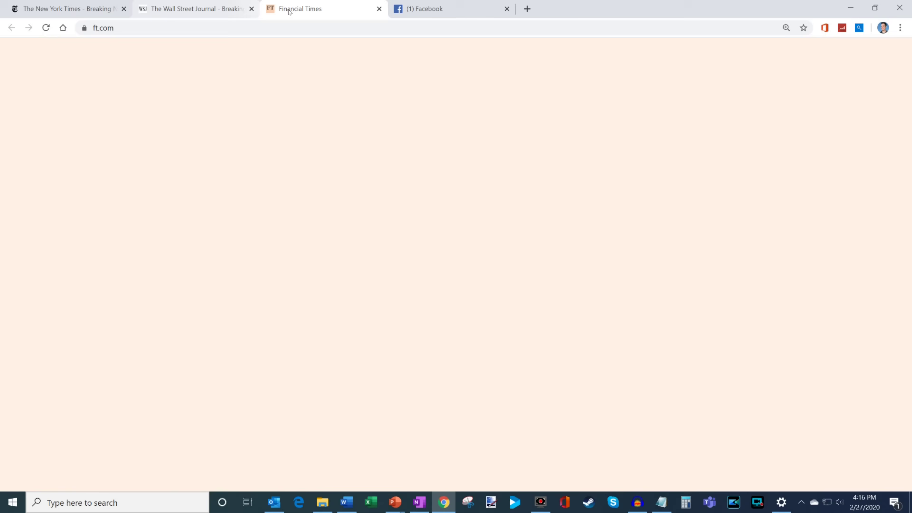
{"action": "key", "text": "ctrl+Tab"}
{"action": "key", "text": "ctrl+Tab"}
{"action": "key", "text": "ctrl+Tab"}
{"action": "key", "text": "ctrl+Tab"}
{"action": "key", "text": "ctrl+Tab"}
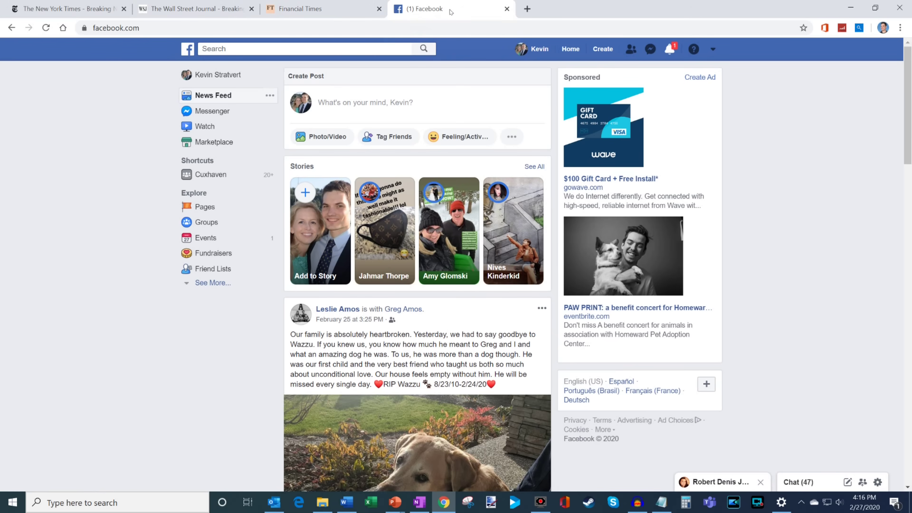
Step: Cycle backward repeatedly through the open Chrome tabs, ending on The New York Times
{"action": "key", "text": "ctrl+shift+Tab"}
{"action": "key", "text": "ctrl+shift+Tab"}
{"action": "key", "text": "ctrl+shift+Tab"}
{"action": "key", "text": "ctrl+shift+Tab"}
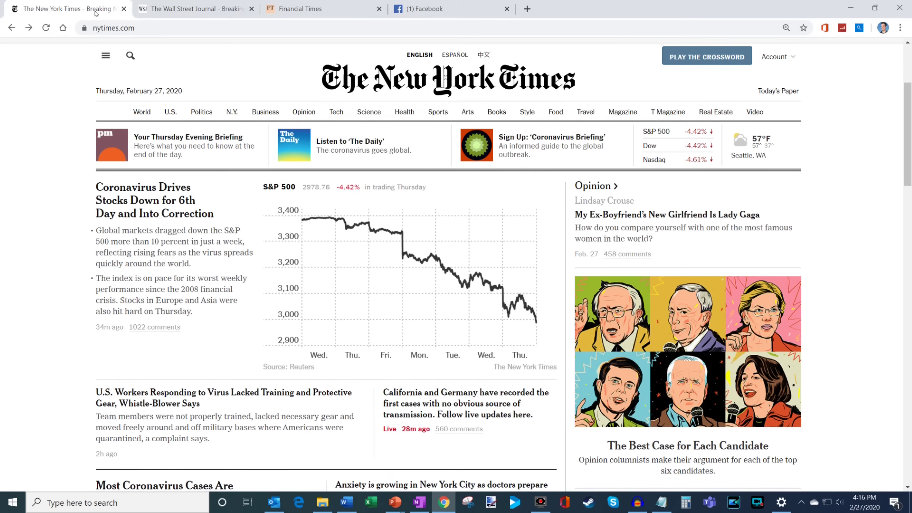
{"action": "key", "text": "ctrl+shift+Tab"}
{"action": "key", "text": "ctrl+shift+Tab"}
{"action": "key", "text": "ctrl+shift+Tab"}
{"action": "key", "text": "ctrl+shift+Tab"}
{"action": "key", "text": "ctrl+shift+Tab"}
{"action": "key", "text": "ctrl+shift+Tab"}
{"action": "key", "text": "ctrl+shift+Tab"}
Step: Return to OneNote, highlight the "F5 or CTRL + R to refresh a web page" bullet and move the window to mid-desktop
{"action": "left_click", "coordinate": [850, 7]}
{"action": "left_click_drag", "start_coordinate": [530, 289], "coordinate": [768, 283]}
{"action": "left_click_drag", "start_coordinate": [695, 52], "coordinate": [509, 53]}
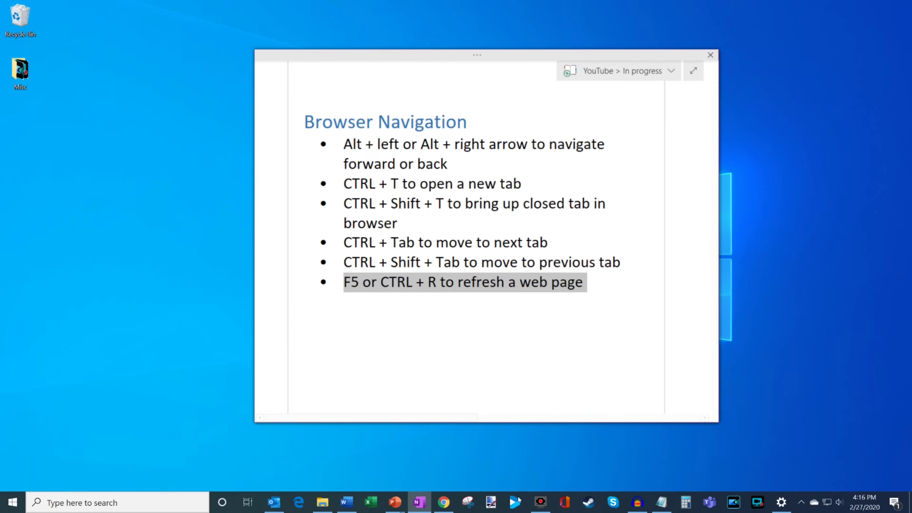
Step: Switch to Chrome and refresh The New York Times front page several times
{"action": "left_click", "coordinate": [444, 502]}
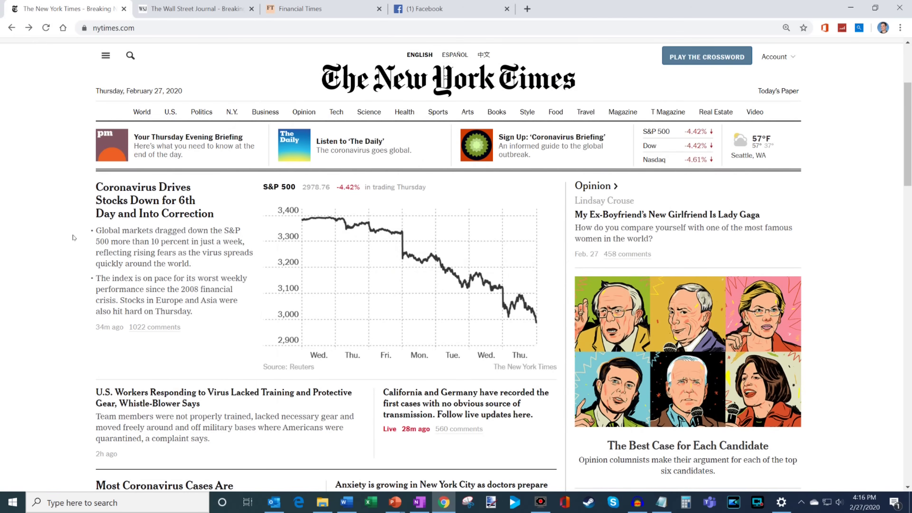
{"action": "key", "text": "F5"}
{"action": "scroll", "coordinate": [179, 253], "scroll_direction": "down", "scroll_amount": 3}
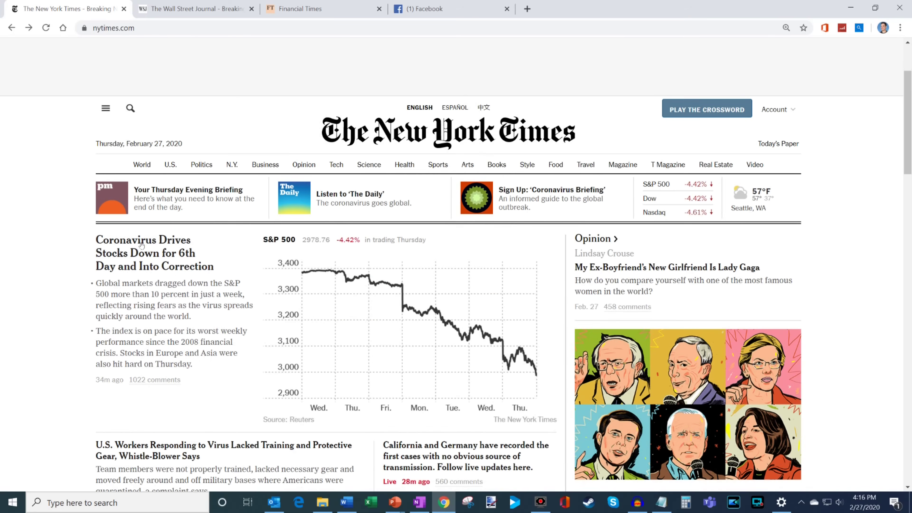
{"action": "key", "text": "F5"}
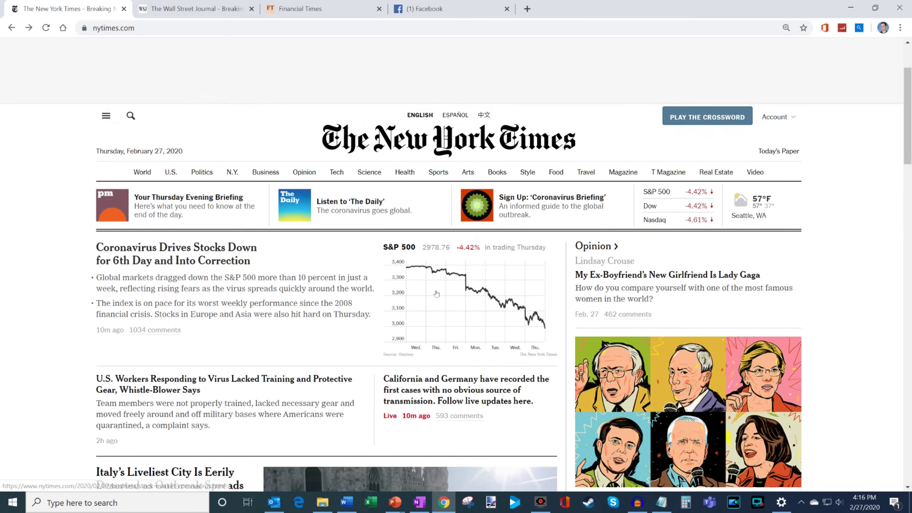
{"action": "key", "text": "F5"}
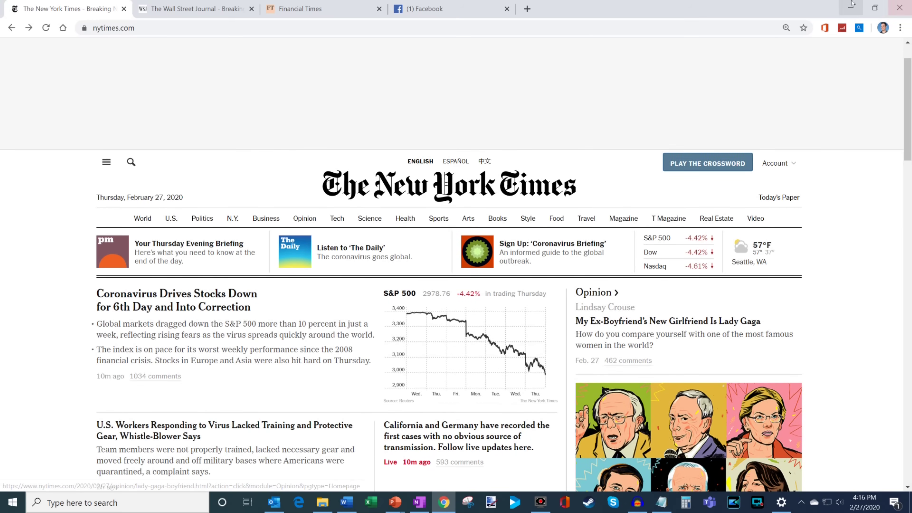
Step: Return to OneNote, clear the highlight on the "F5 or CTRL + R" bullet and bring up the Zoom section
{"action": "left_click", "coordinate": [850, 8]}
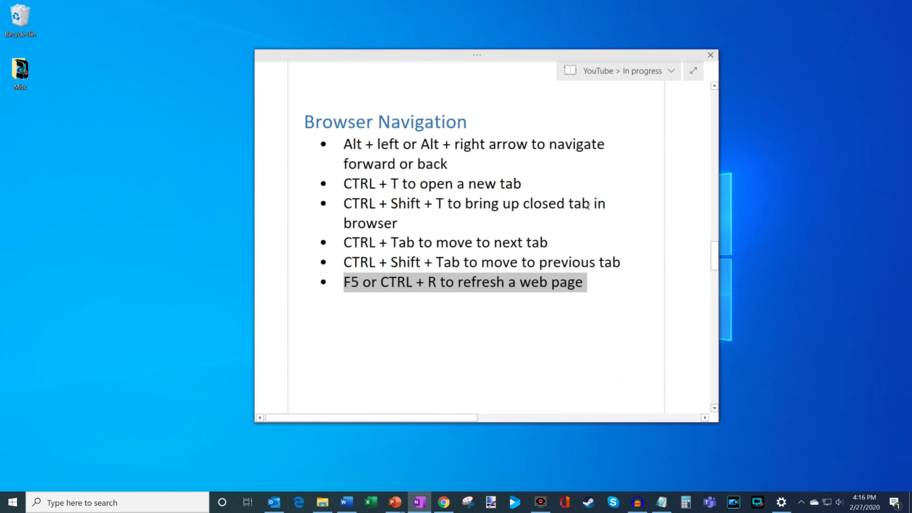
{"action": "left_click", "coordinate": [612, 291]}
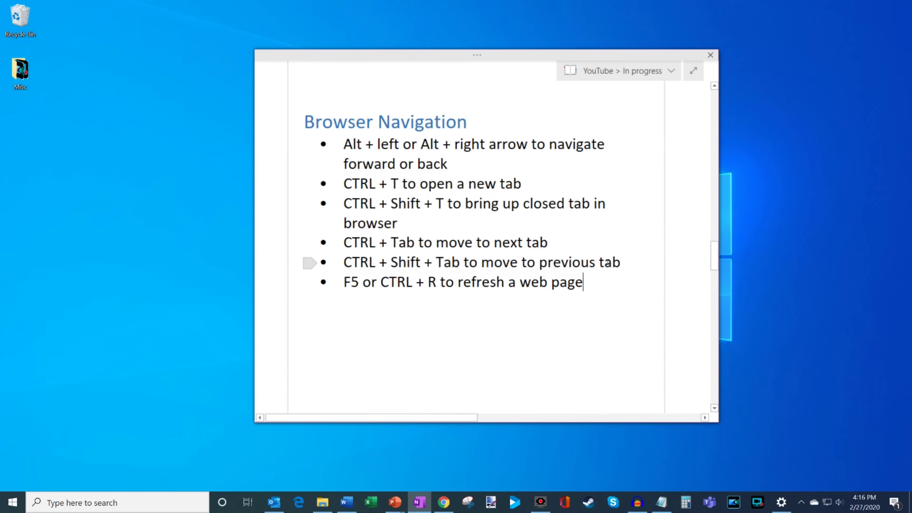
{"action": "scroll", "coordinate": [608, 263], "scroll_direction": "down", "scroll_amount": 10}
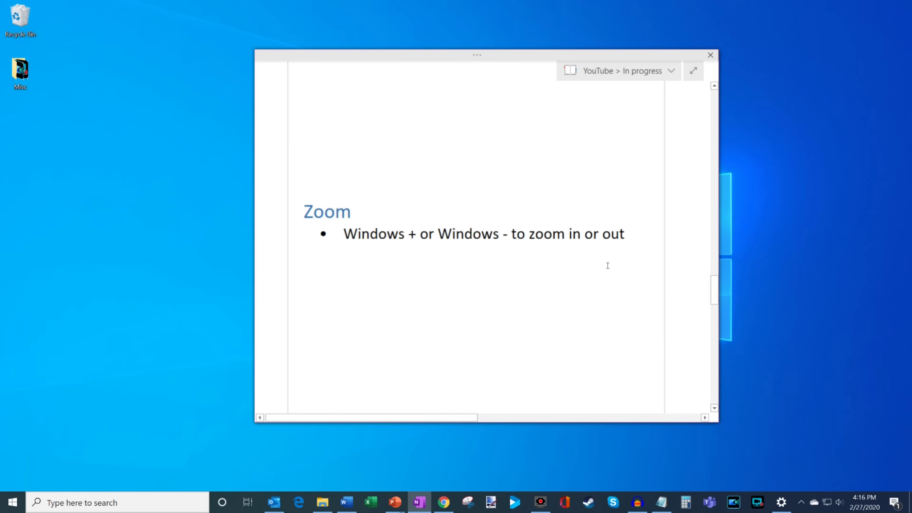
Step: Start Magnifier from the Zoom section of the OneNote page and zoom the screen in to 300%
{"action": "scroll", "coordinate": [608, 265], "scroll_direction": "up", "scroll_amount": 2}
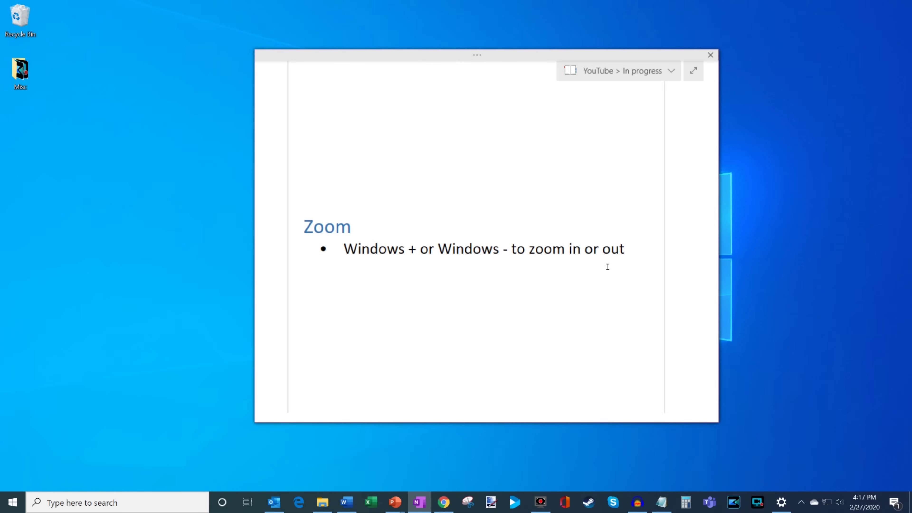
{"action": "key", "text": "super+plus"}
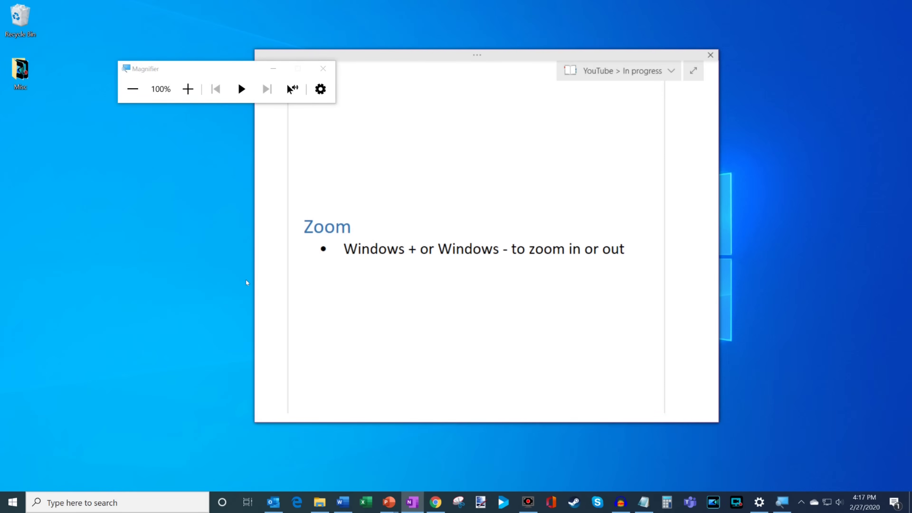
{"action": "key", "text": "super+plus"}
{"action": "key", "text": "super+plus"}
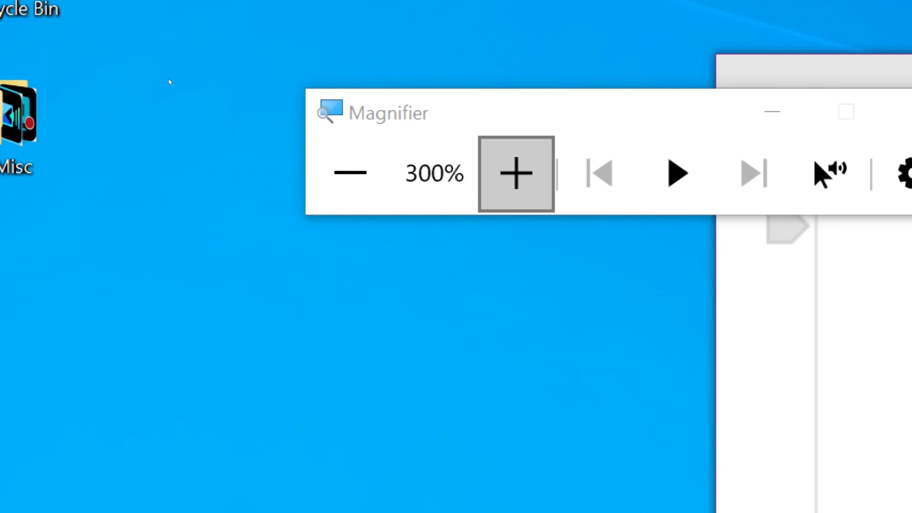
Step: Zoom the screen back out to 100% and close Magnifier
{"action": "key", "text": "super+minus"}
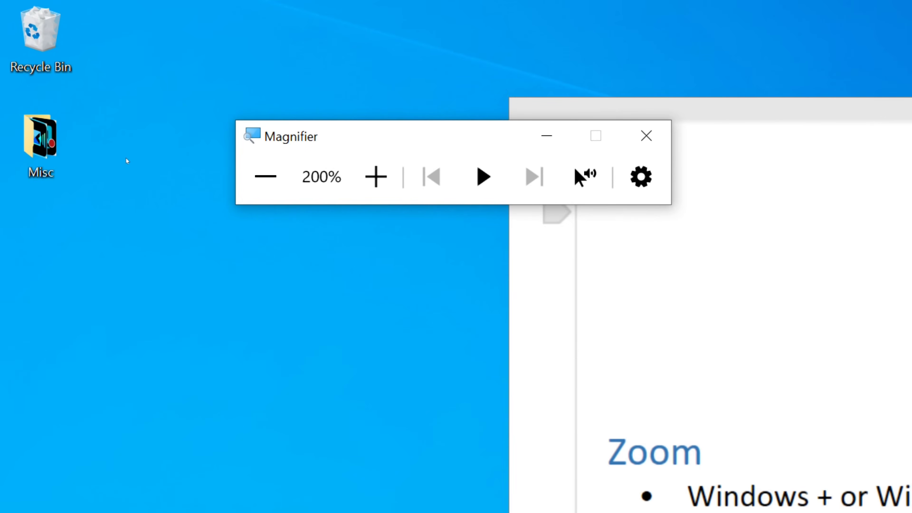
{"action": "key", "text": "super+minus"}
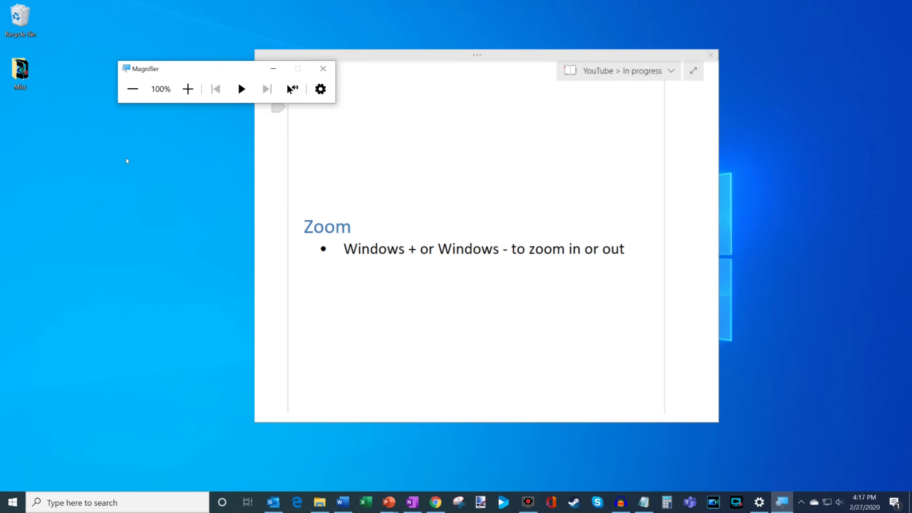
{"action": "left_click", "coordinate": [323, 68]}
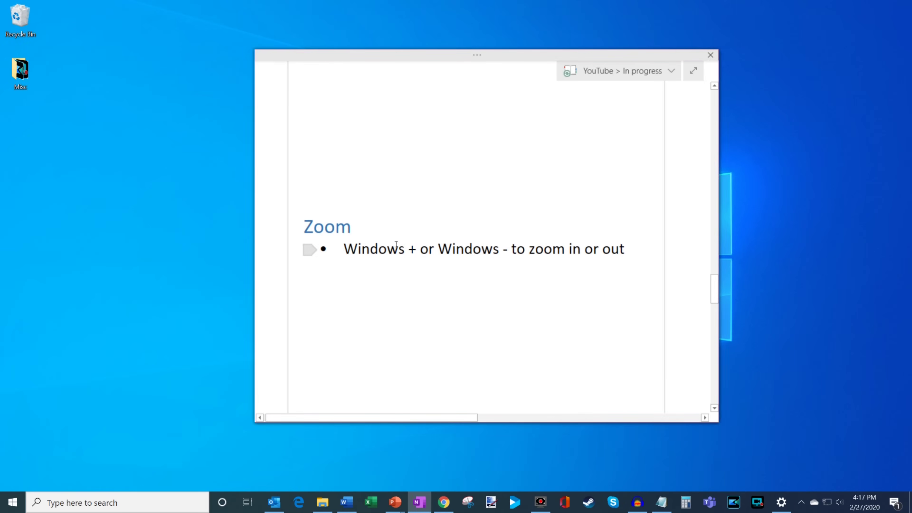
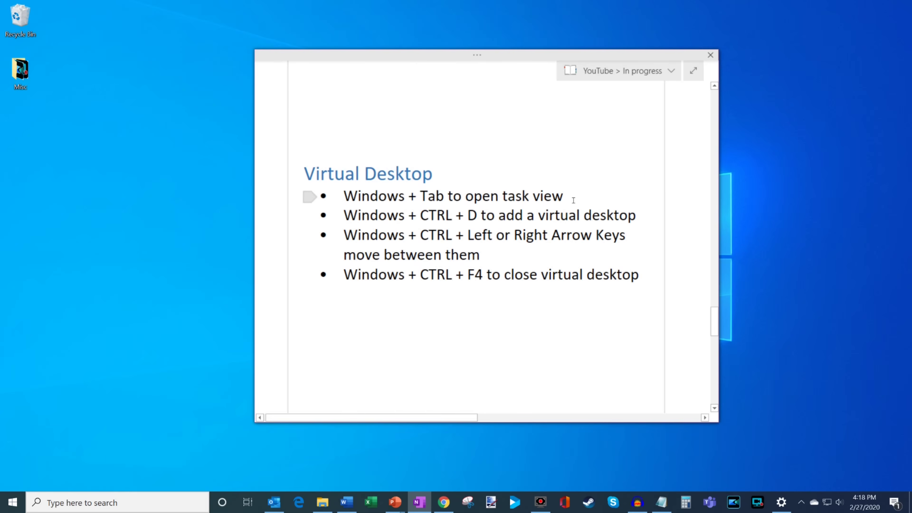
Step: Highlight "Windows + Tab" in the Virtual Desktop section, add a new desktop through Task View and switch to it
{"action": "left_click_drag", "start_coordinate": [351, 196], "coordinate": [449, 198]}
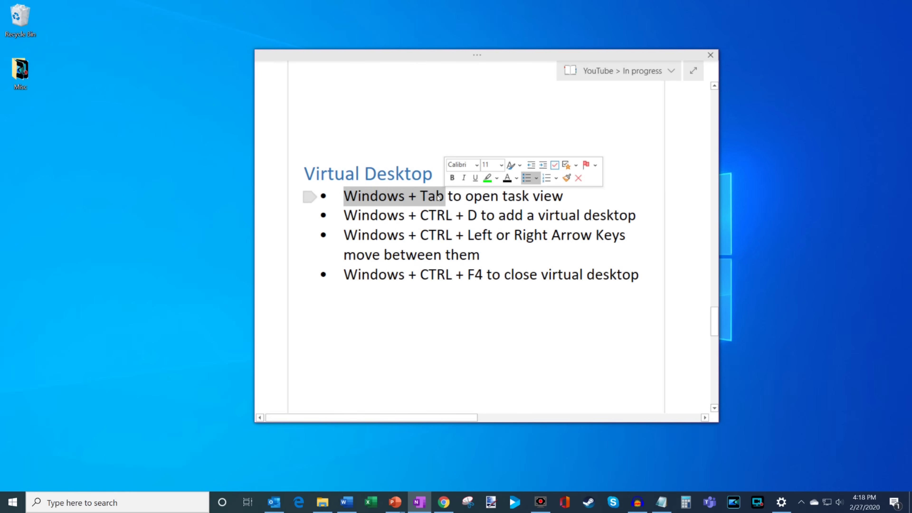
{"action": "key", "text": "super+Tab"}
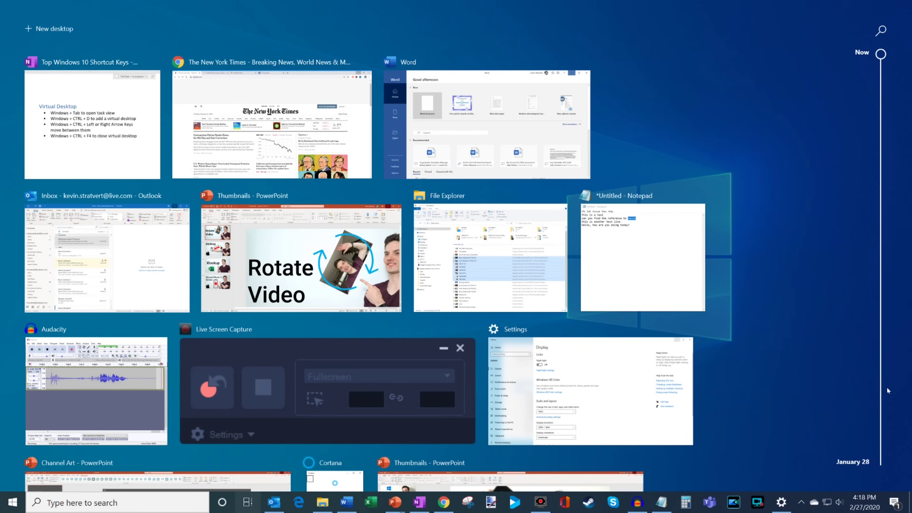
{"action": "left_click", "coordinate": [48, 28]}
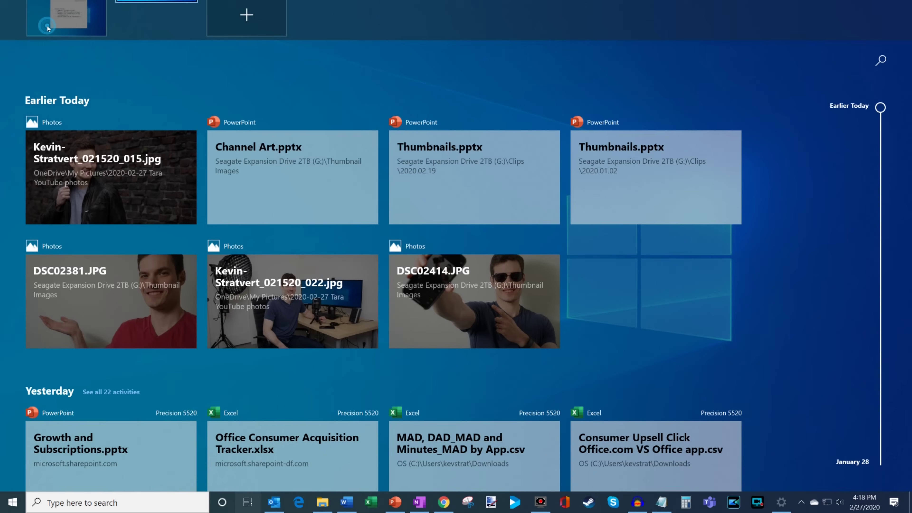
{"action": "left_click", "coordinate": [165, 34]}
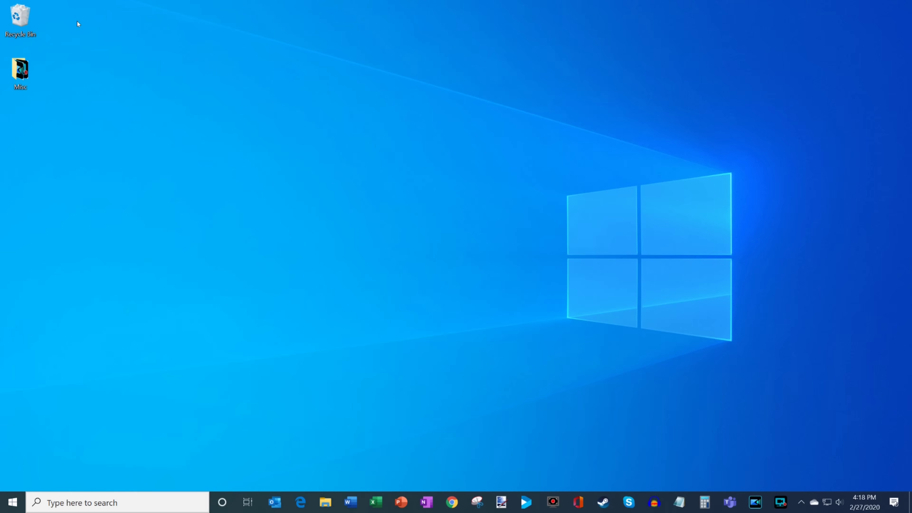
Step: Switch back to Desktop 1 through Task View, and reopen Task View once to view both desktops before returning to Desktop 1
{"action": "key", "text": "super+Tab"}
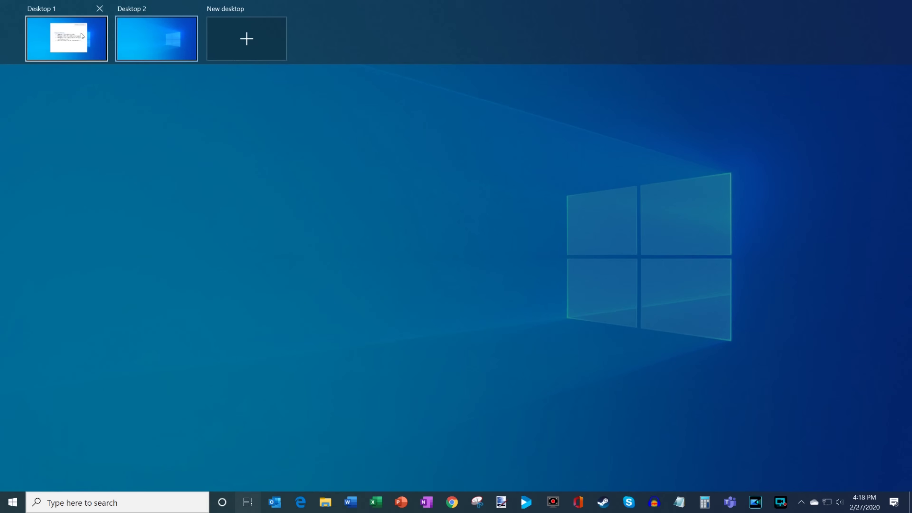
{"action": "left_click", "coordinate": [79, 29]}
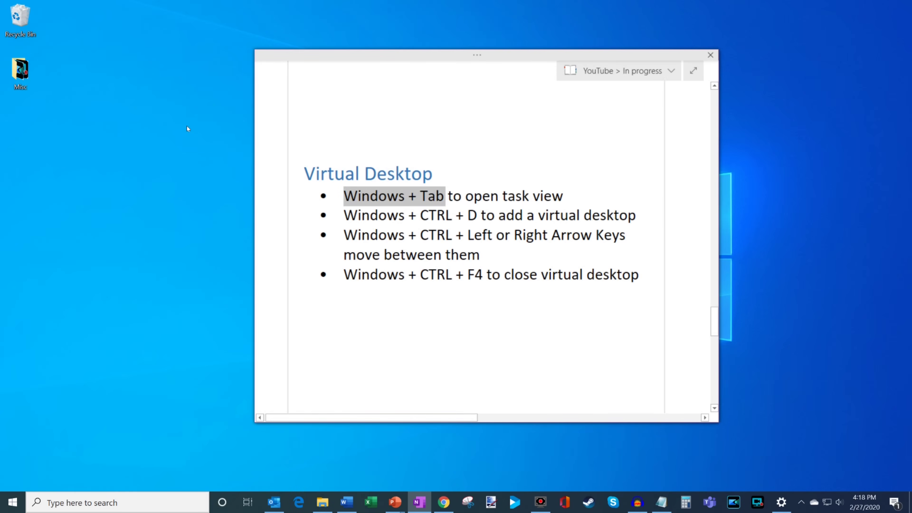
{"action": "key", "text": "super+Tab"}
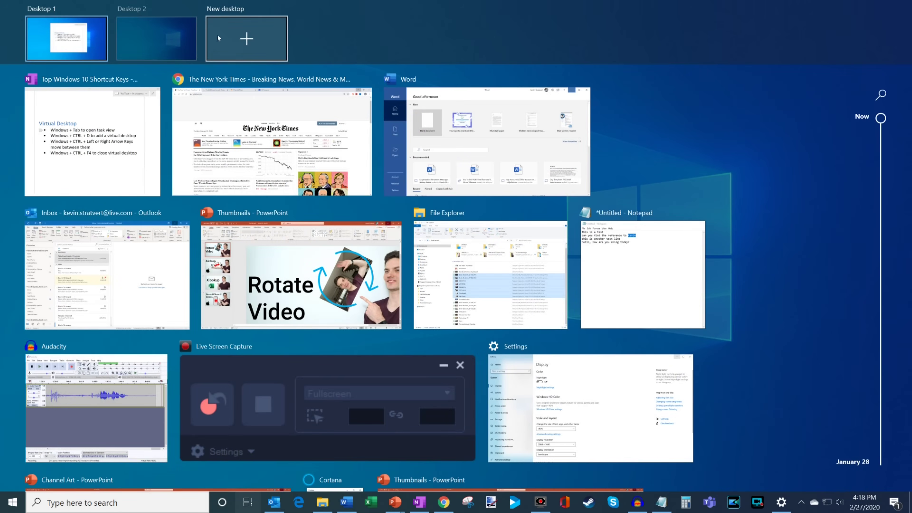
{"action": "left_click", "coordinate": [73, 37]}
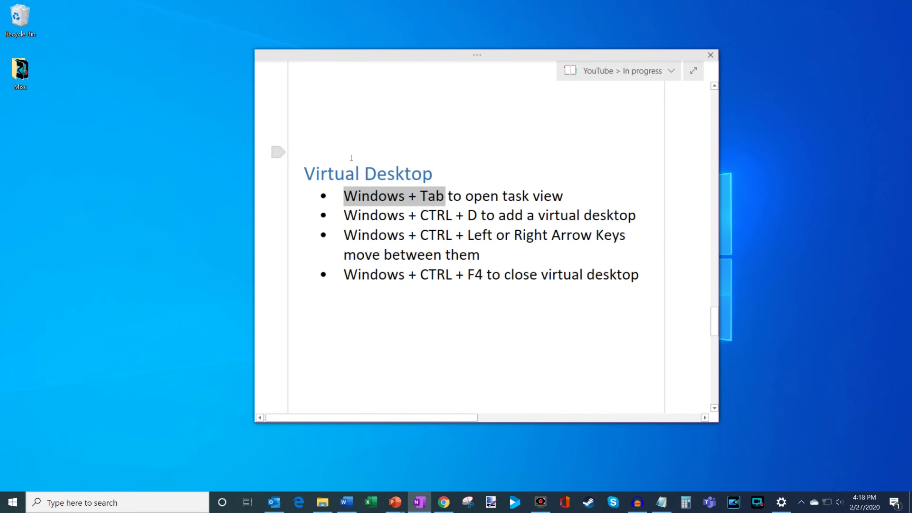
Step: Highlight "Windows + CTRL + D" in the second bullet and add another virtual desktop
{"action": "left_click_drag", "start_coordinate": [344, 216], "coordinate": [482, 217]}
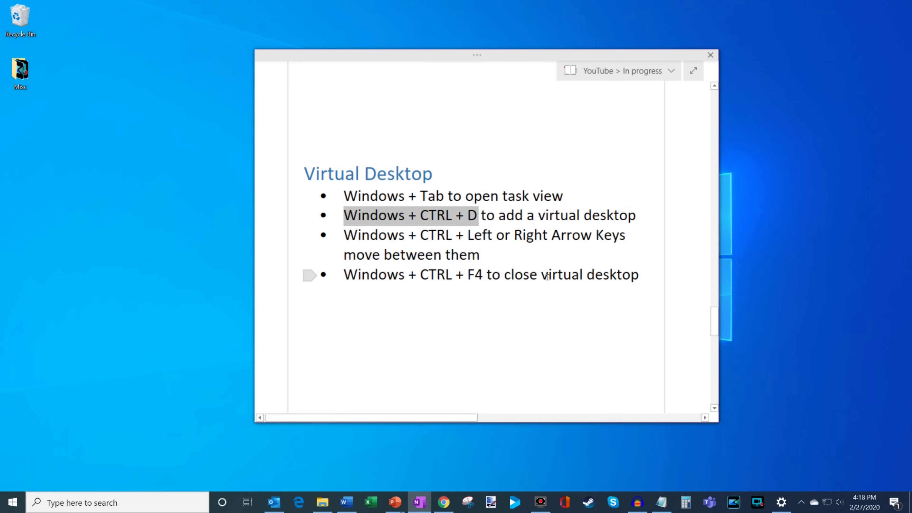
{"action": "key", "text": "super+ctrl+d"}
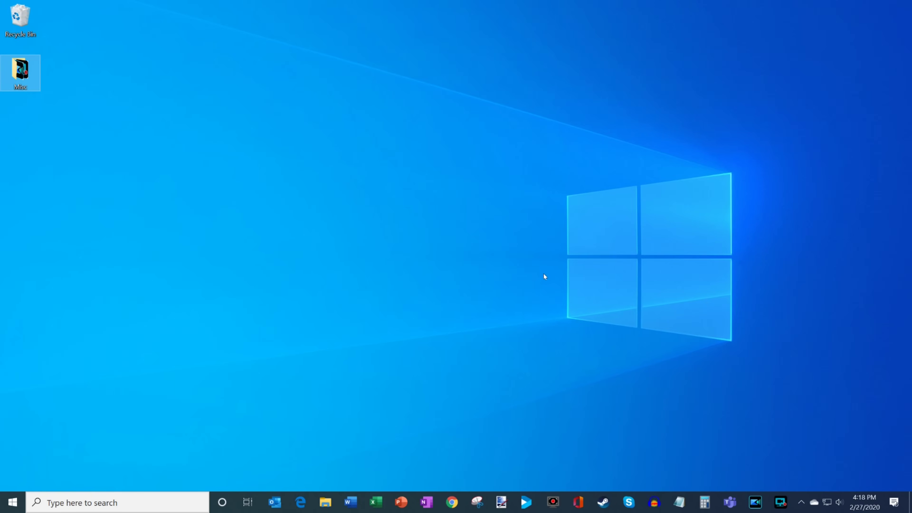
Step: Switch back and forth between the virtual desktops several times, ending on the one holding the OneNote page
{"action": "key", "text": "super+ctrl+Right"}
{"action": "key", "text": "super+ctrl+Left"}
{"action": "key", "text": "super+ctrl+Right"}
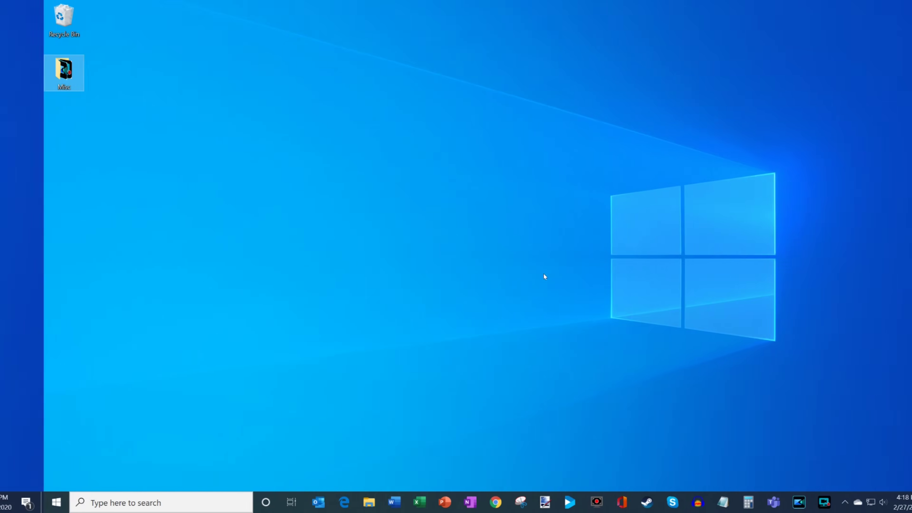
{"action": "key", "text": "super+ctrl+Right"}
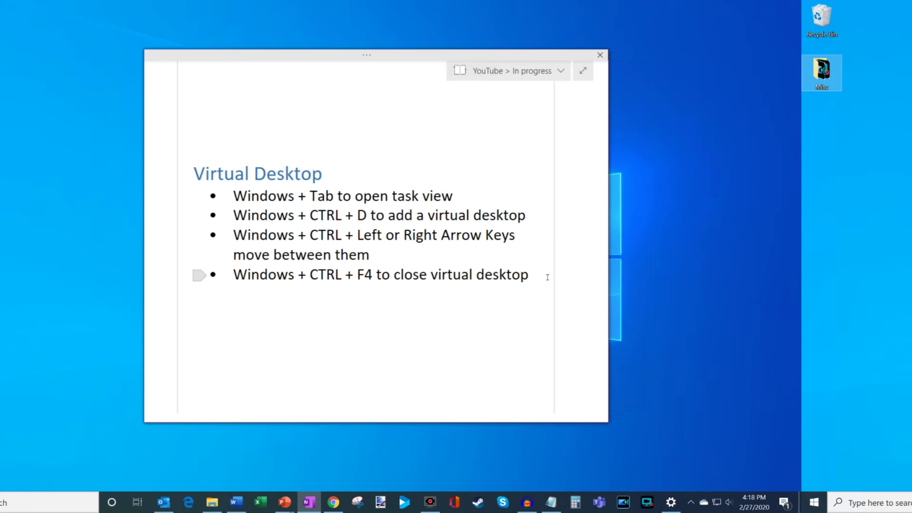
{"action": "key", "text": "super+ctrl+Right"}
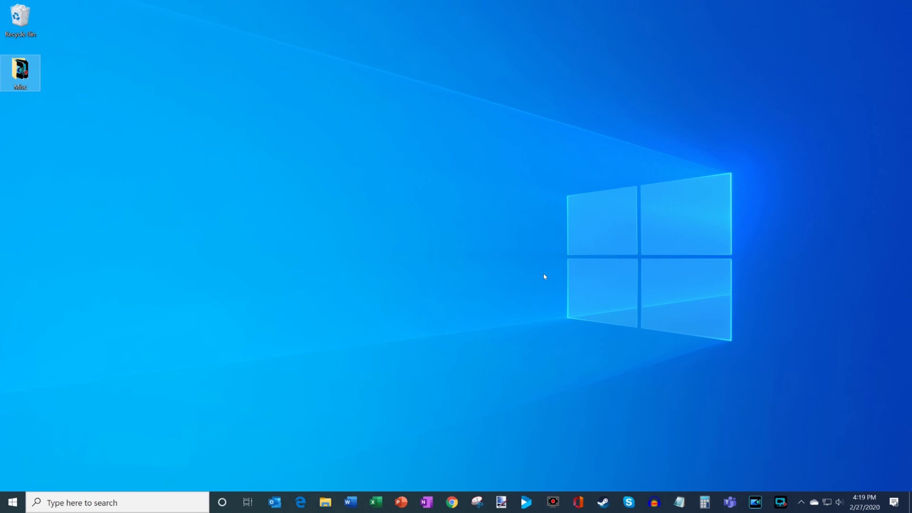
{"action": "key", "text": "super+ctrl+Right"}
{"action": "key", "text": "super+ctrl+Left"}
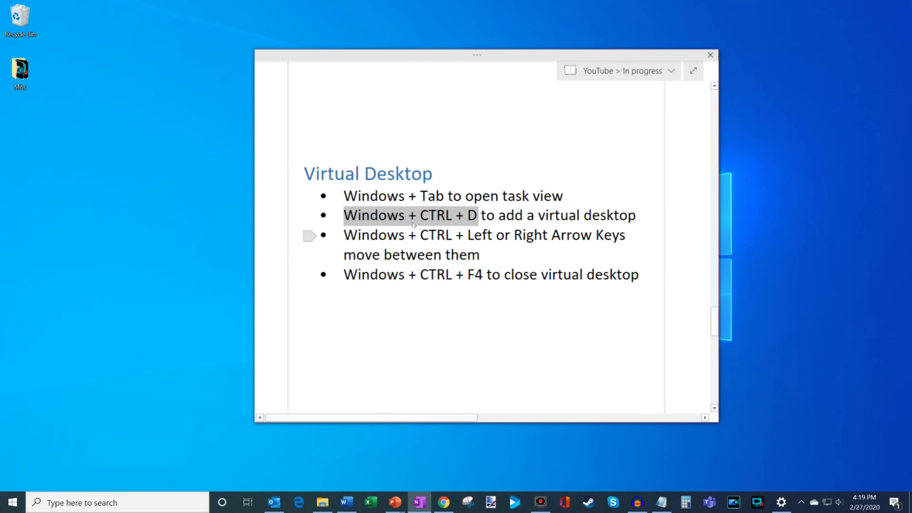
Step: Bring up the Display section in OneNote, open the Project display options and dismiss them without choosing a mode
{"action": "left_click", "coordinate": [645, 268]}
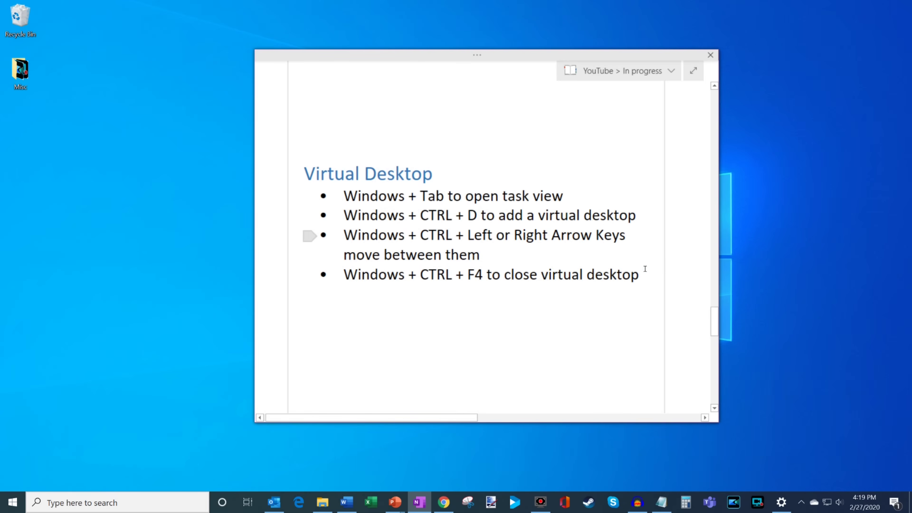
{"action": "scroll", "coordinate": [645, 269], "scroll_direction": "down", "scroll_amount": 10}
{"action": "scroll", "coordinate": [645, 269], "scroll_direction": "up", "scroll_amount": 2}
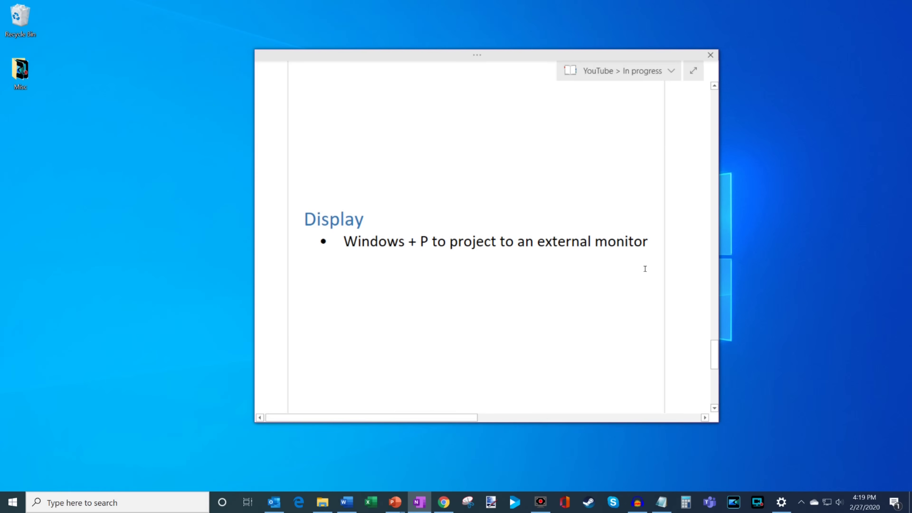
{"action": "key", "text": "super+p"}
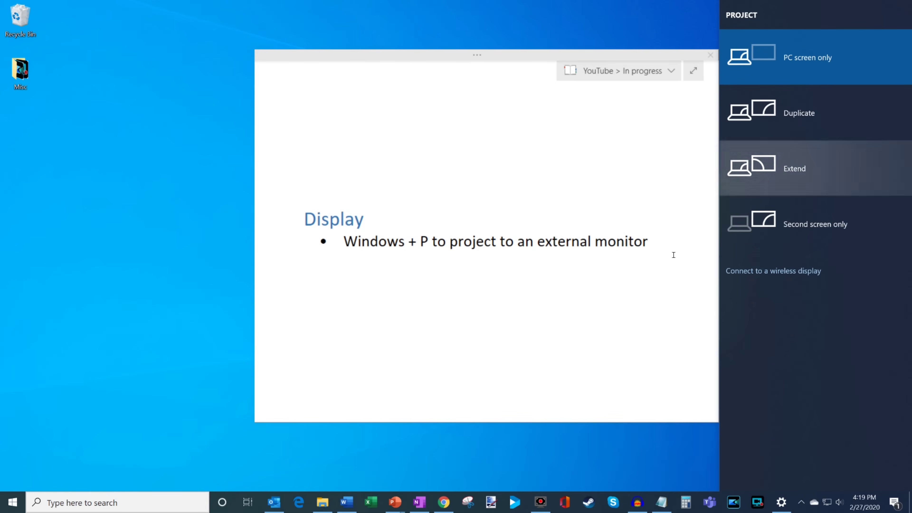
{"action": "left_click", "coordinate": [655, 244]}
Step: Bring up the Others section, highlight the "CTRL + Shift + ESC opens task manager" bullet and launch Task Manager
{"action": "scroll", "coordinate": [659, 248], "scroll_direction": "down", "scroll_amount": 5}
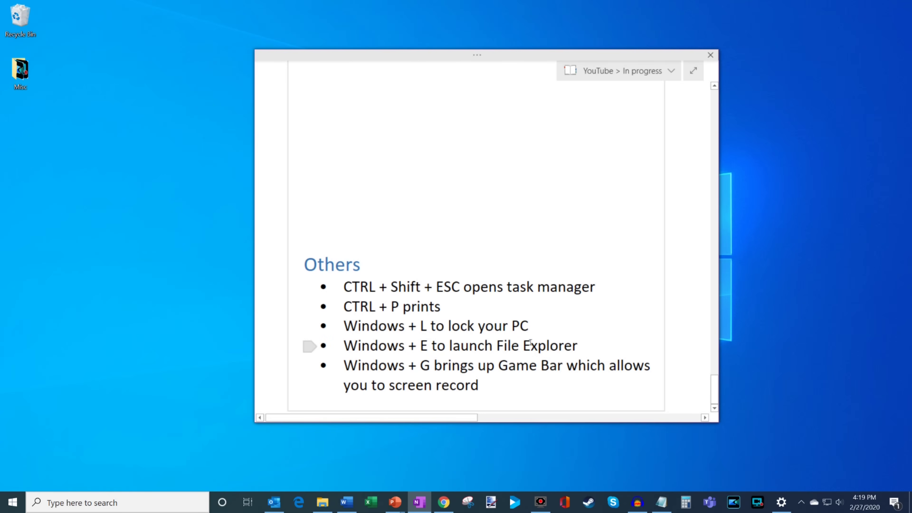
{"action": "left_click_drag", "start_coordinate": [598, 286], "coordinate": [344, 288]}
{"action": "left_click", "coordinate": [344, 287]}
{"action": "key", "text": "ctrl+shift+Escape"}
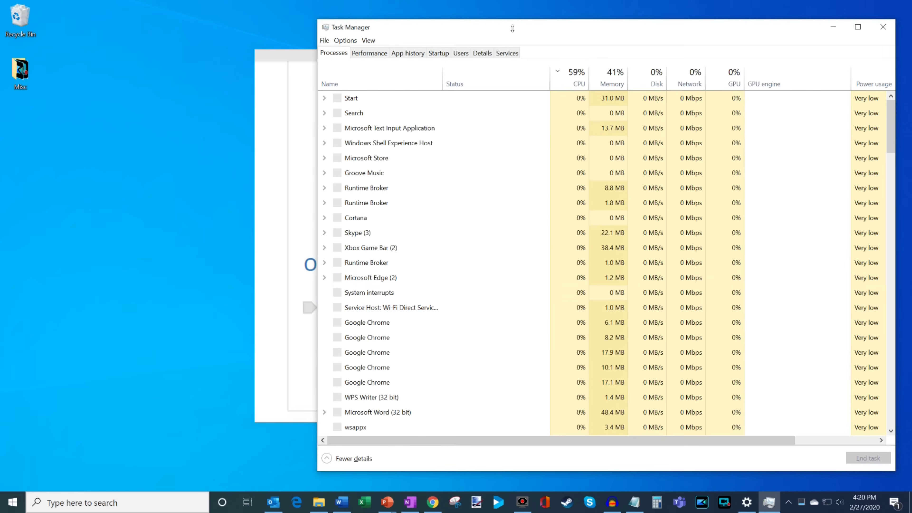
Step: Reposition the Task Manager window over the OneNote page, view its Performance data and close it
{"action": "left_click_drag", "start_coordinate": [509, 26], "coordinate": [322, 27]}
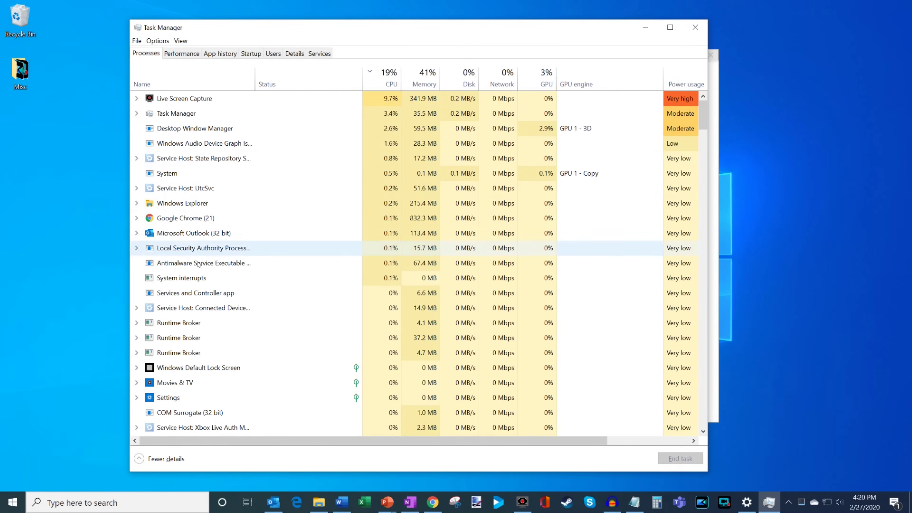
{"action": "left_click", "coordinate": [181, 54]}
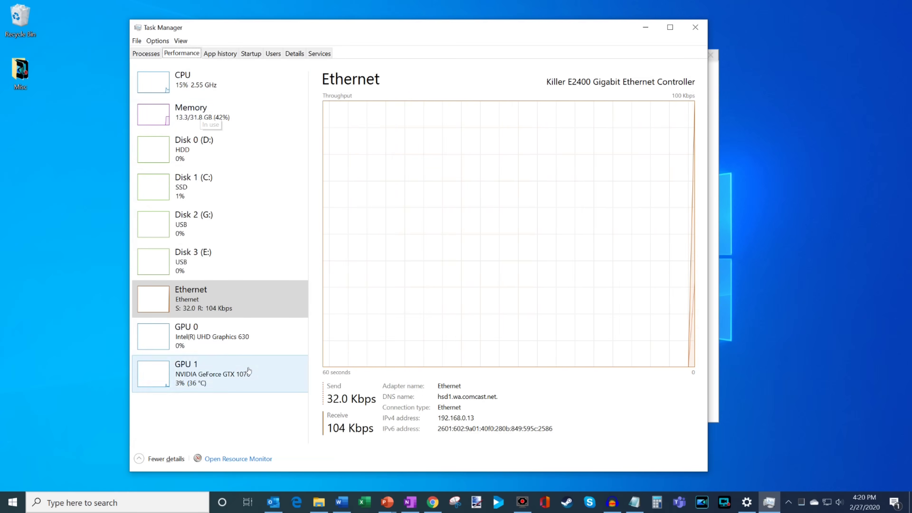
{"action": "left_click", "coordinate": [698, 30]}
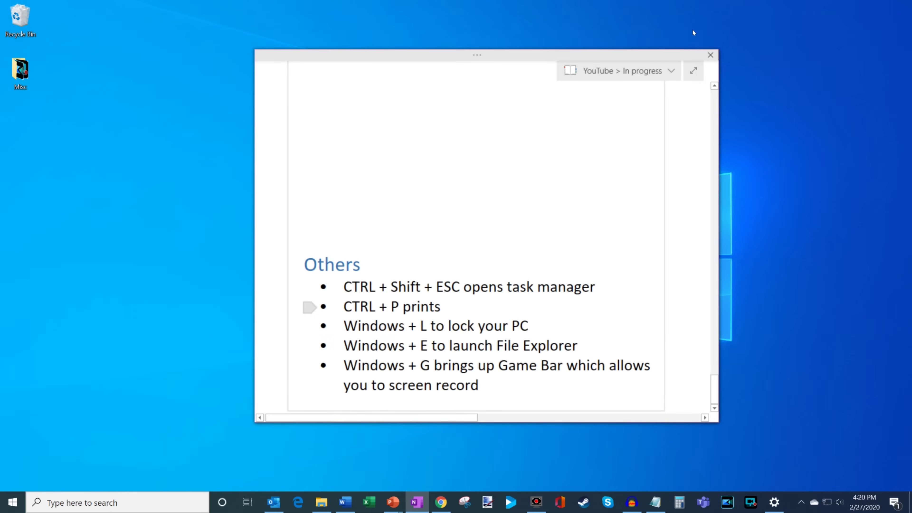
Step: Place the cursor at the "CTRL + P prints" bullet, open the Print dialog for the page and cancel it
{"action": "left_click", "coordinate": [448, 312]}
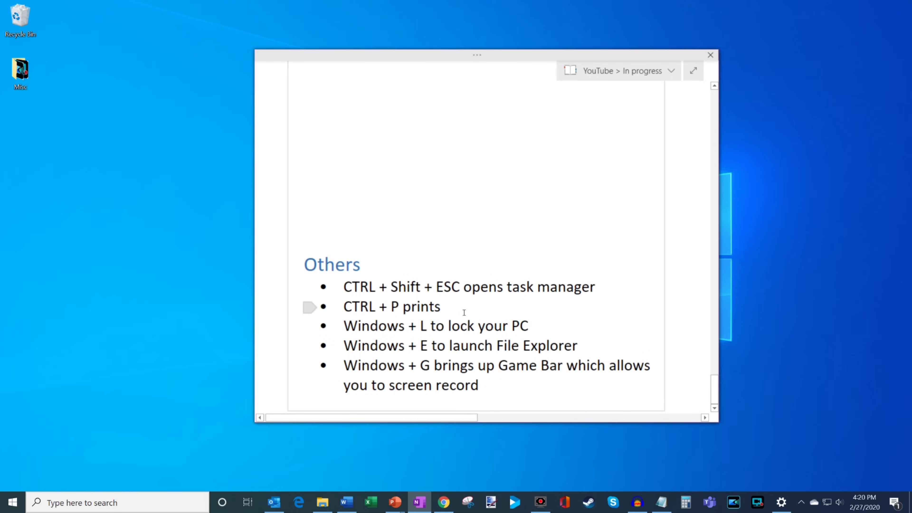
{"action": "key", "text": "ctrl+p"}
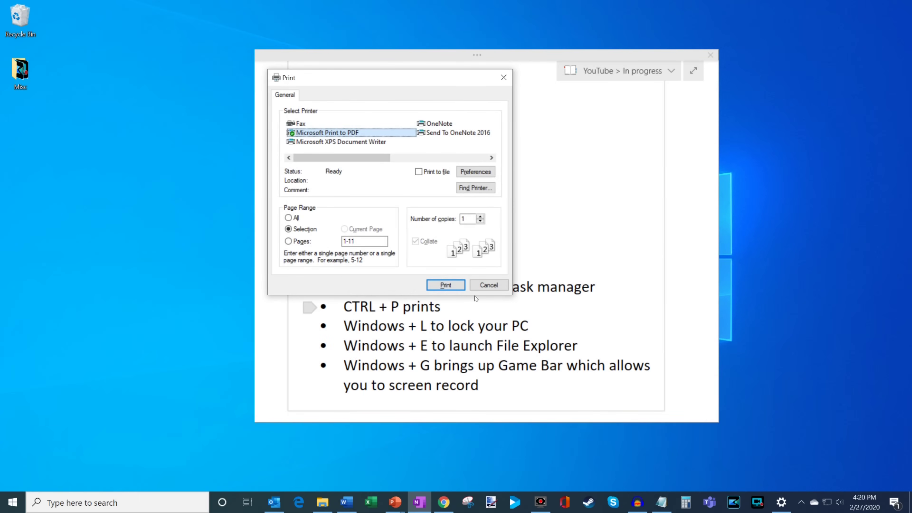
{"action": "left_click", "coordinate": [489, 285]}
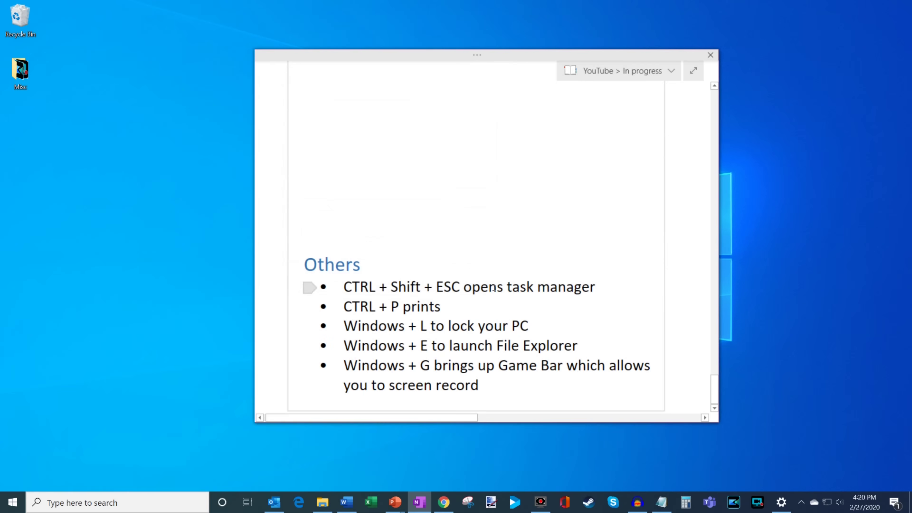
Step: Highlight "Windows + L" in the lock-your-PC bullet and clear the highlight
{"action": "double_click", "coordinate": [348, 325]}
{"action": "left_click_drag", "start_coordinate": [424, 326], "coordinate": [429, 328]}
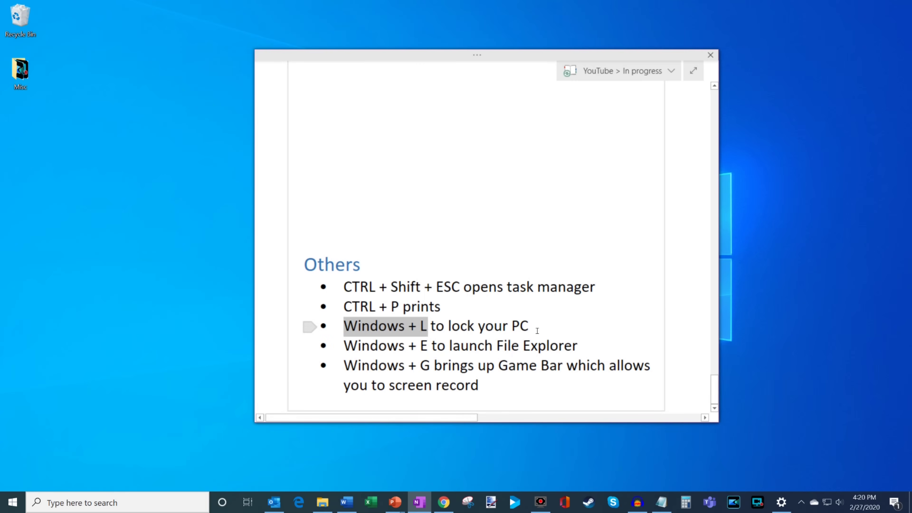
{"action": "left_click", "coordinate": [553, 327]}
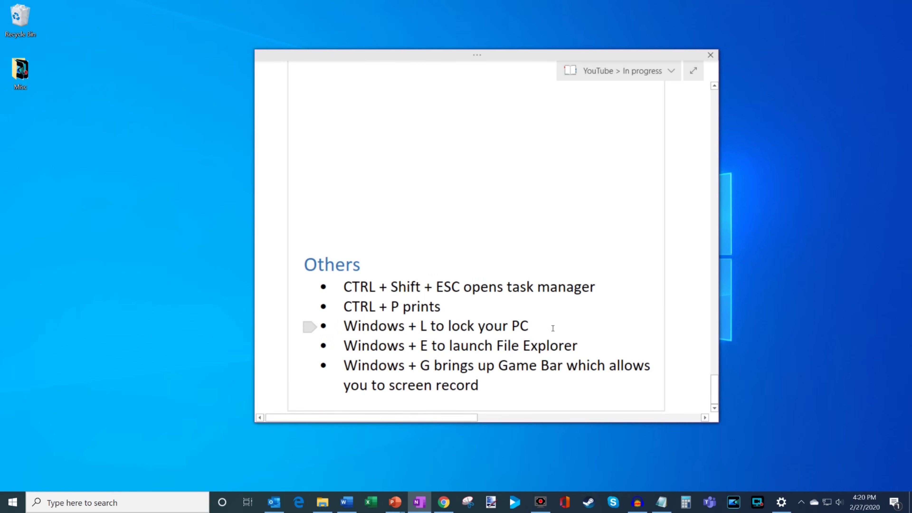
Step: Highlight the "Windows + E to launch File Explorer" bullet briefly, open a new File Explorer window and minimize it
{"action": "left_click_drag", "start_coordinate": [387, 345], "coordinate": [575, 344]}
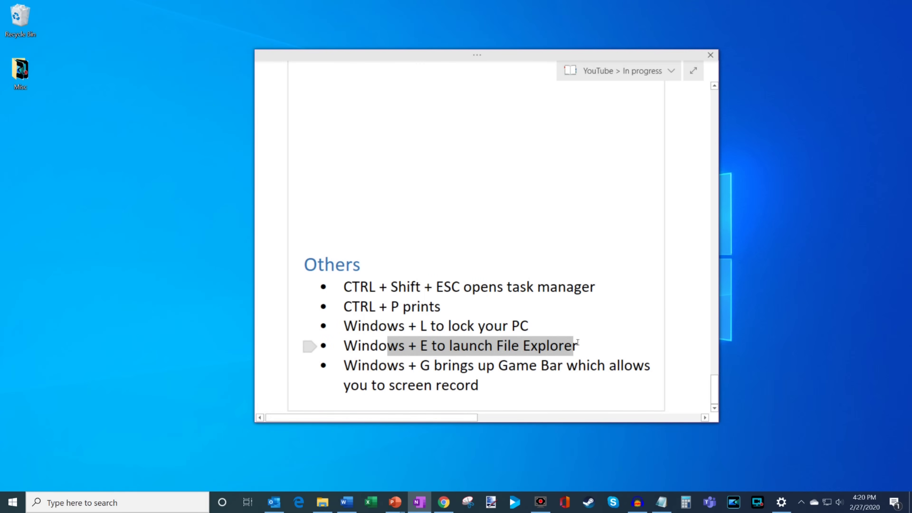
{"action": "left_click", "coordinate": [580, 344]}
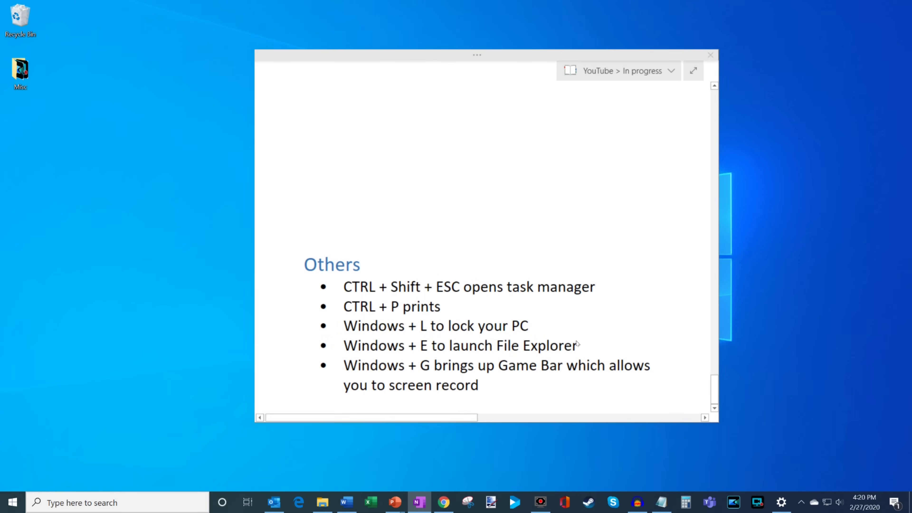
{"action": "key", "text": "super+e"}
{"action": "double_click", "coordinate": [383, 8]}
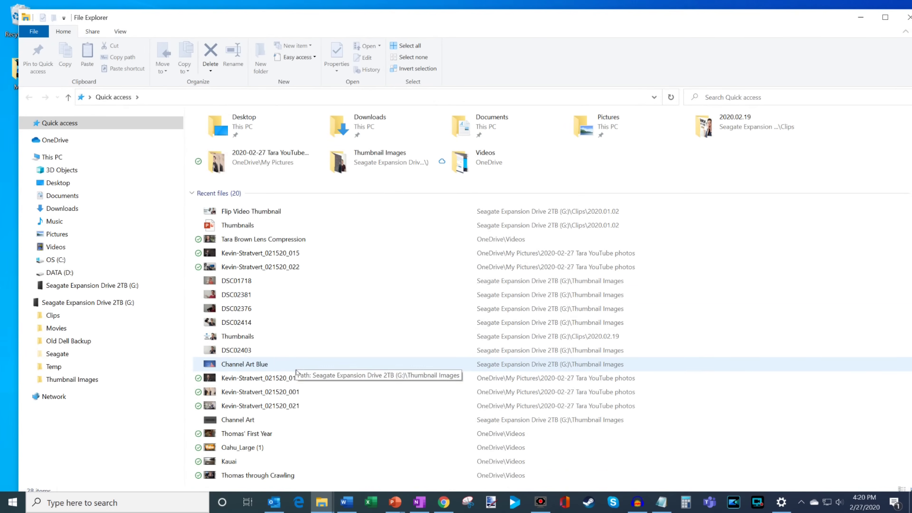
{"action": "left_click", "coordinate": [864, 16]}
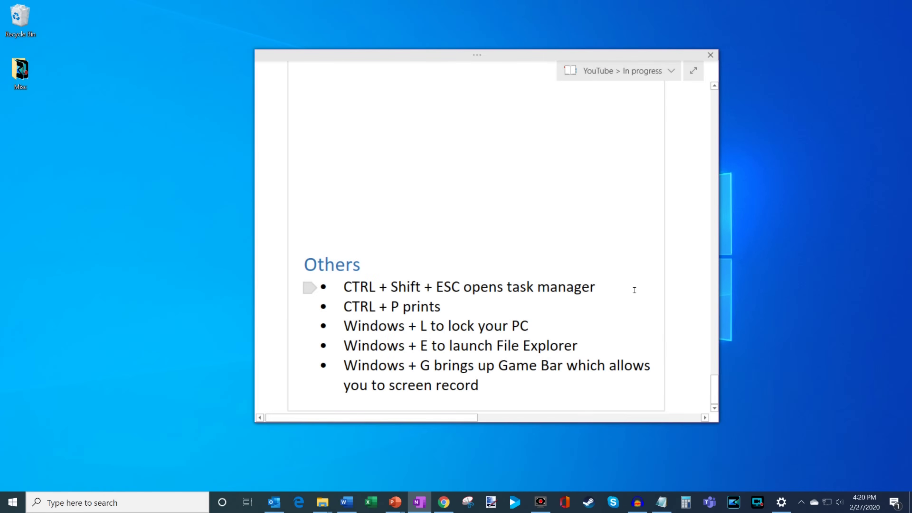
Step: Highlight the "Windows + G" bullet briefly, open the Game Bar overlay and close it
{"action": "left_click_drag", "start_coordinate": [344, 370], "coordinate": [543, 385]}
{"action": "left_click", "coordinate": [542, 384]}
{"action": "key", "text": "super+g"}
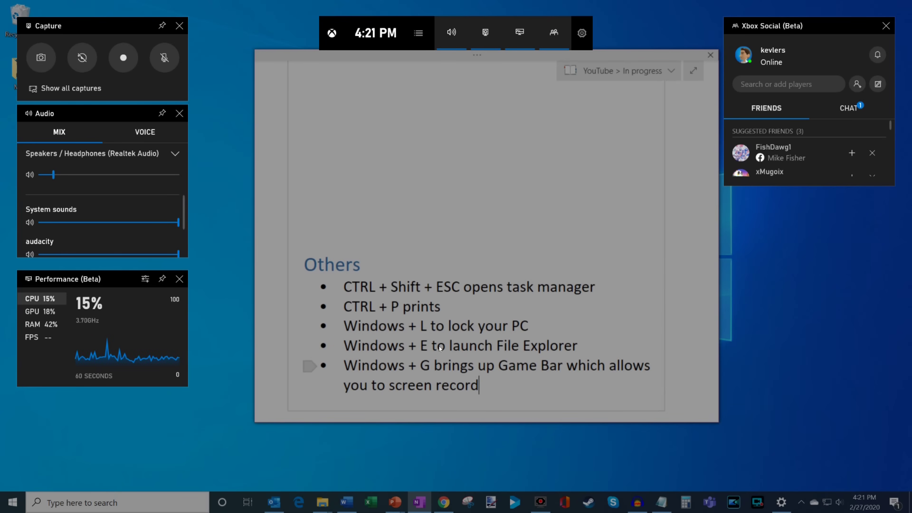
{"action": "key", "text": "super+g"}
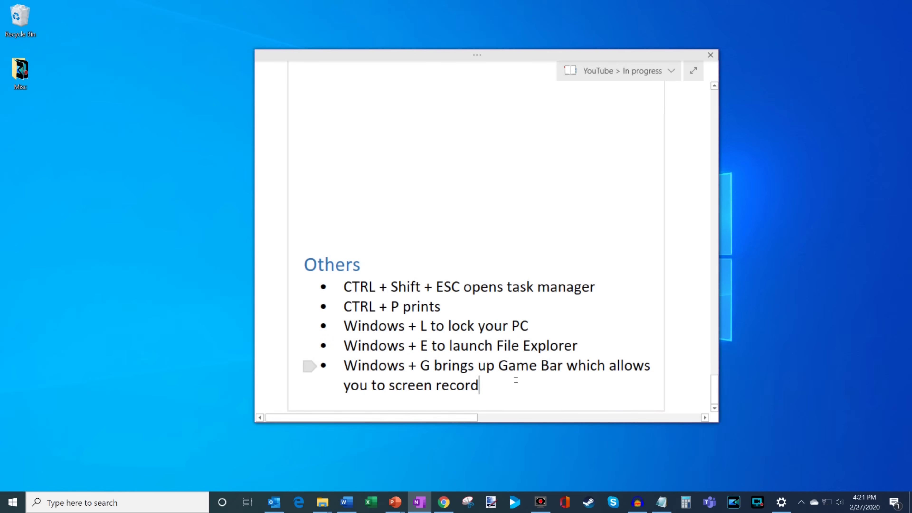